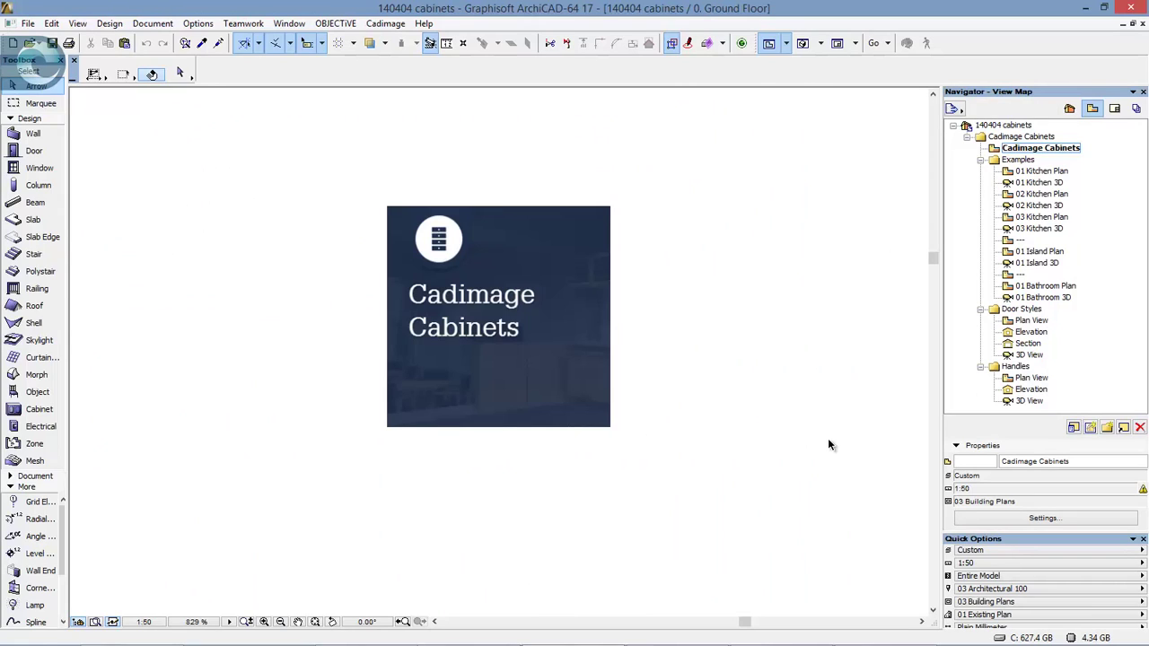
# - Browse the Cadimage menu's Cabinets submenu, then close it without choosing a command
pyautogui.click(386, 24)
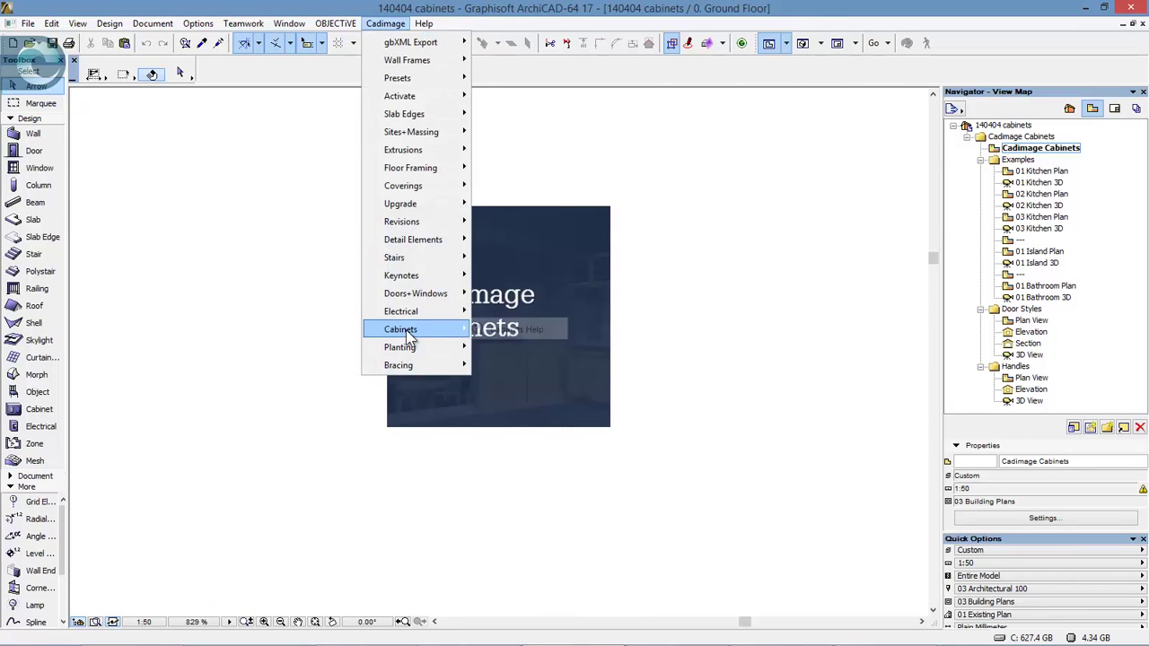
pyautogui.moveTo(406, 330)
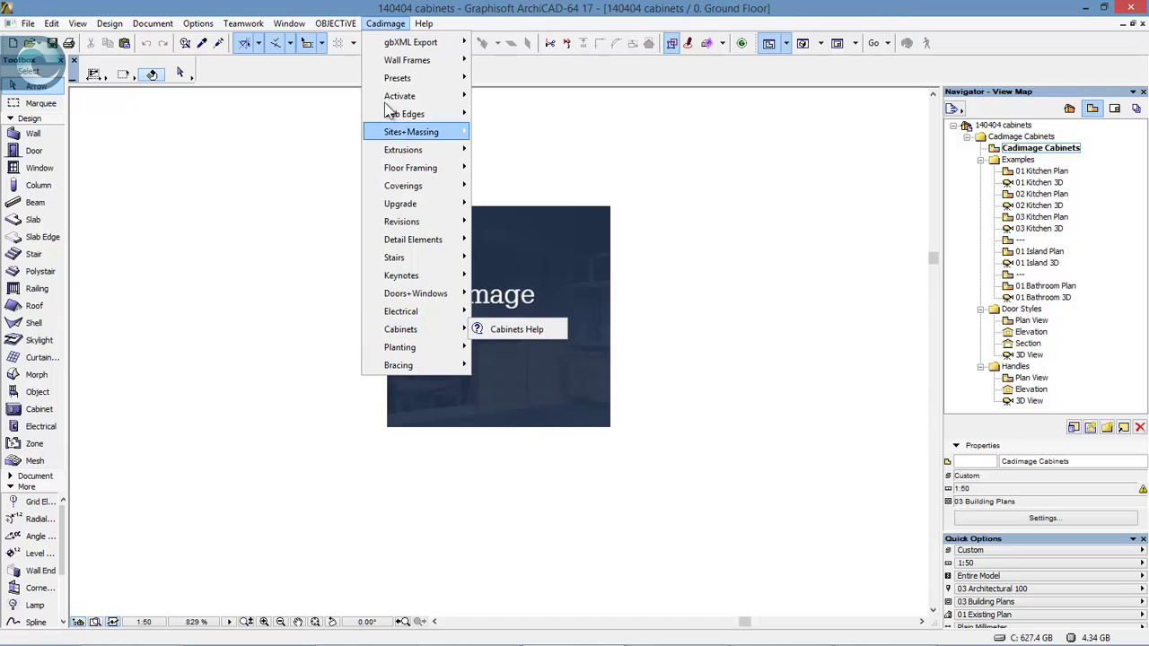
pyautogui.click(386, 23)
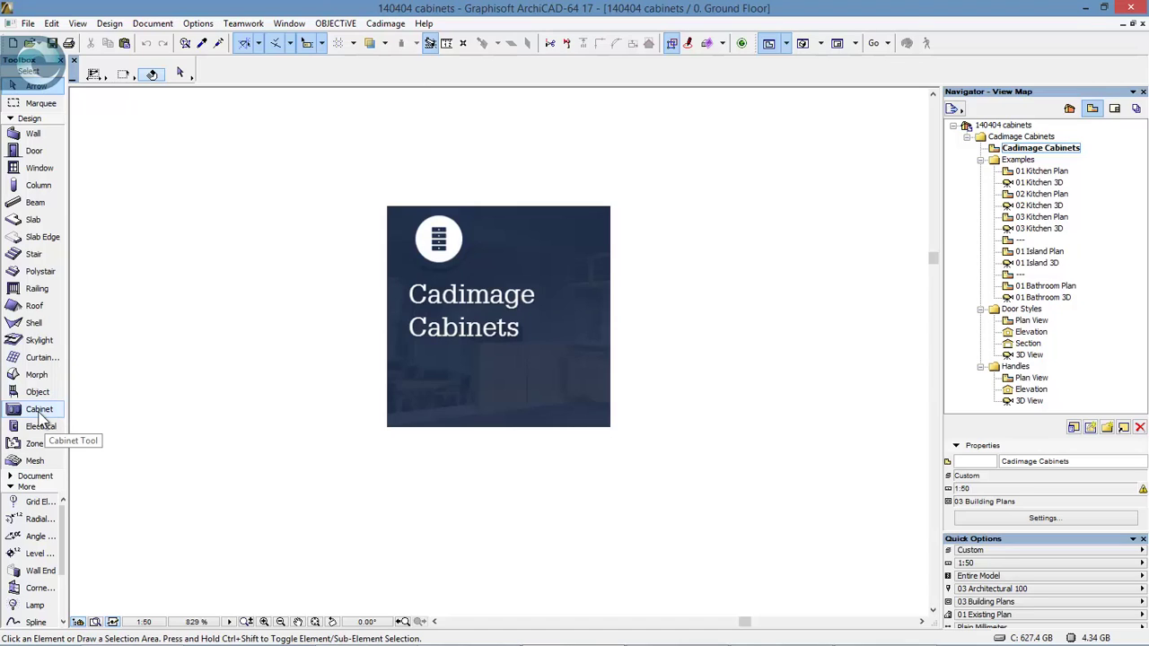
pyautogui.click(40, 412)
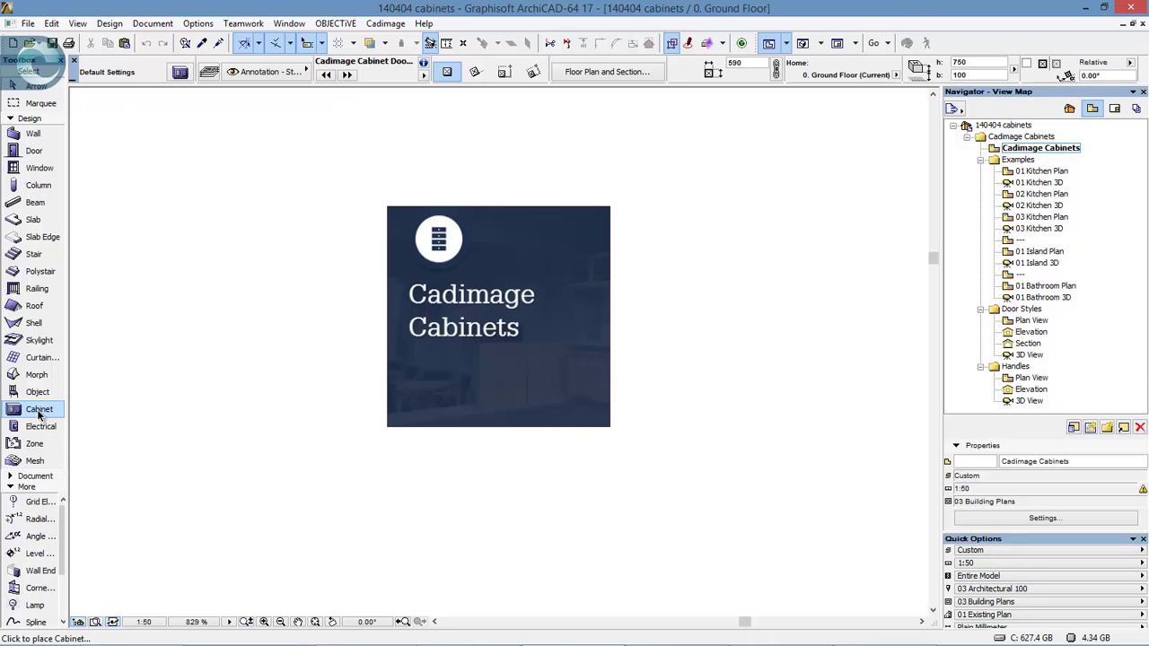
pyautogui.doubleClick(39, 411)
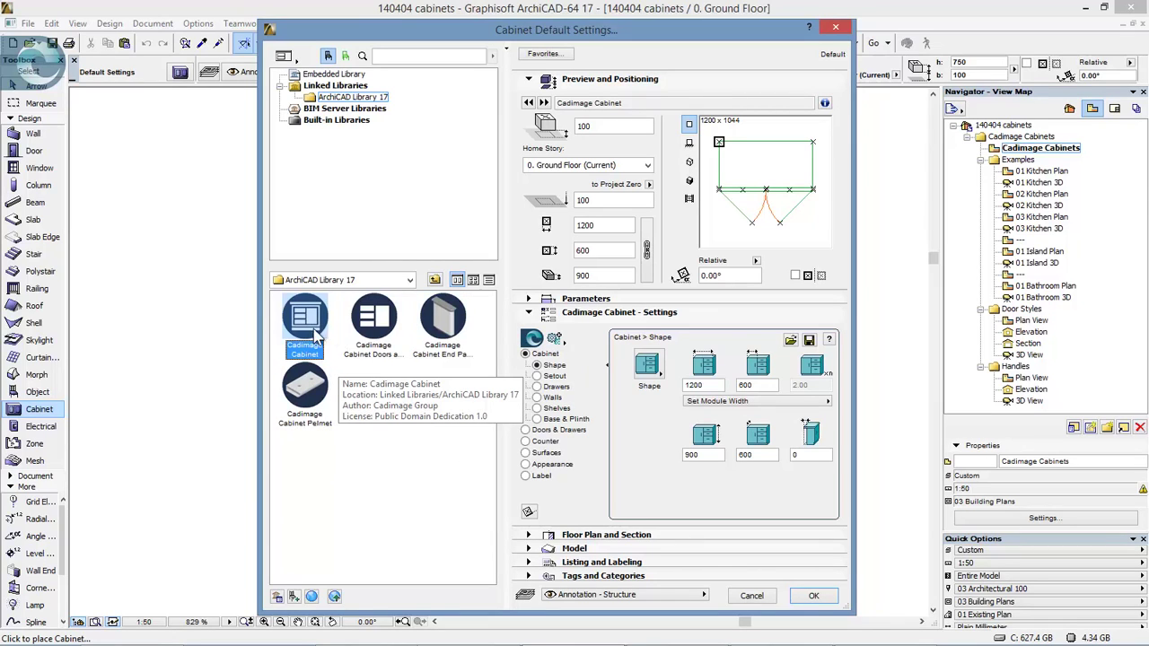
pyautogui.click(373, 323)
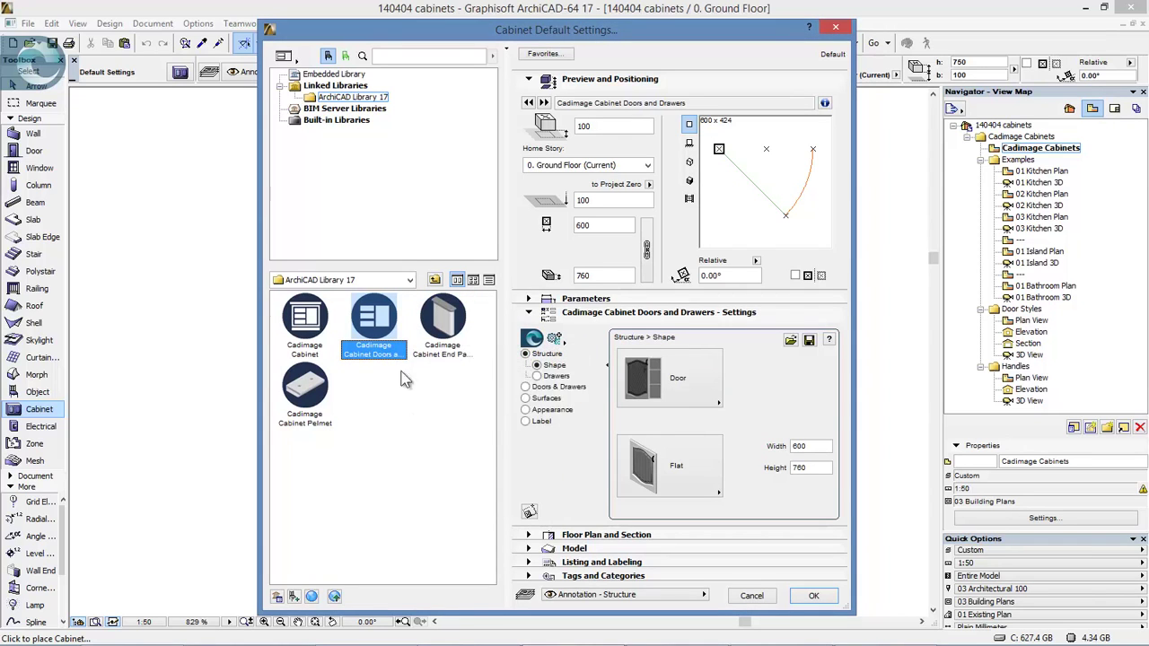
pyautogui.click(443, 327)
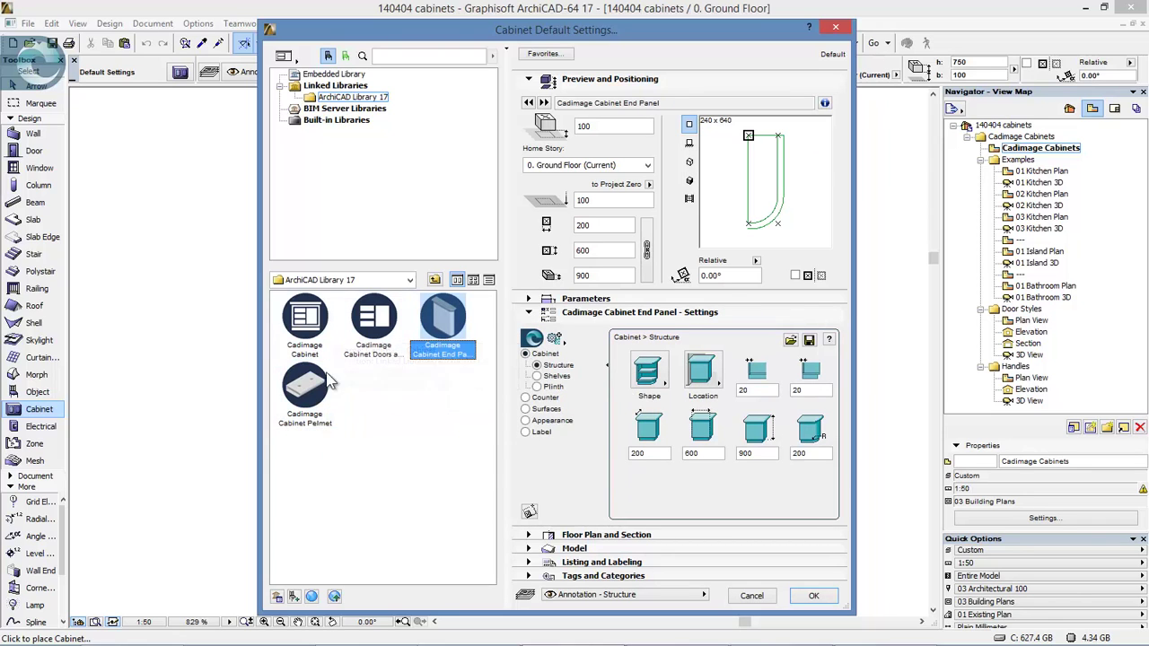
pyautogui.click(755, 597)
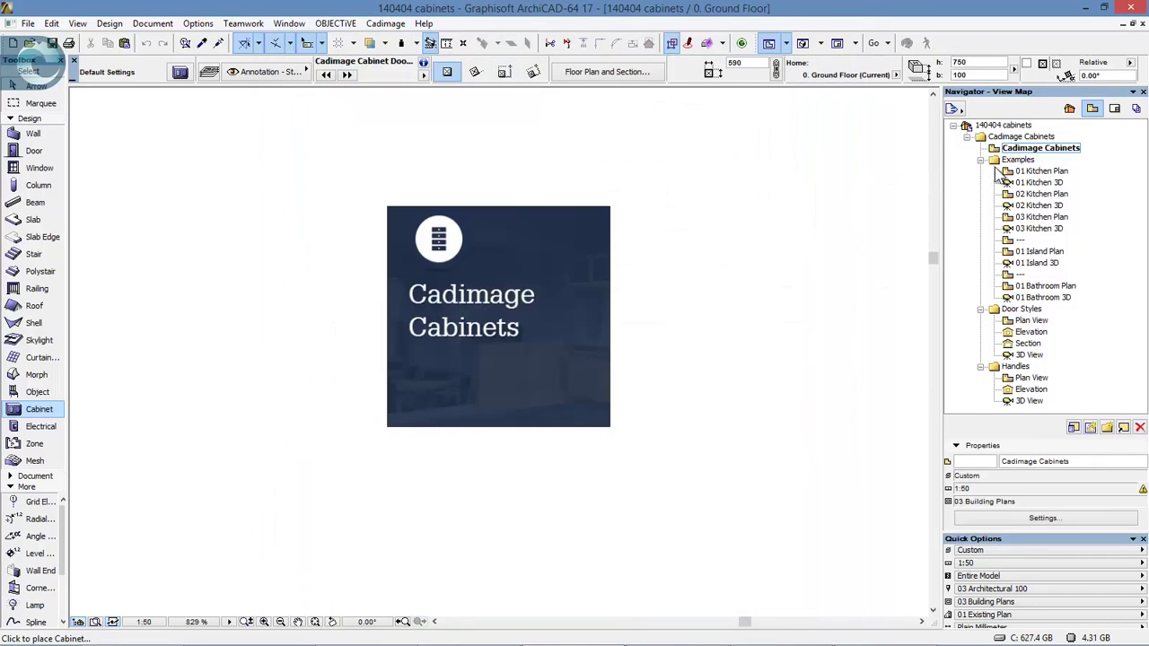
# - Tour the 01 Kitchen example in its plan and 3D views
pyautogui.doubleClick(1047, 170)
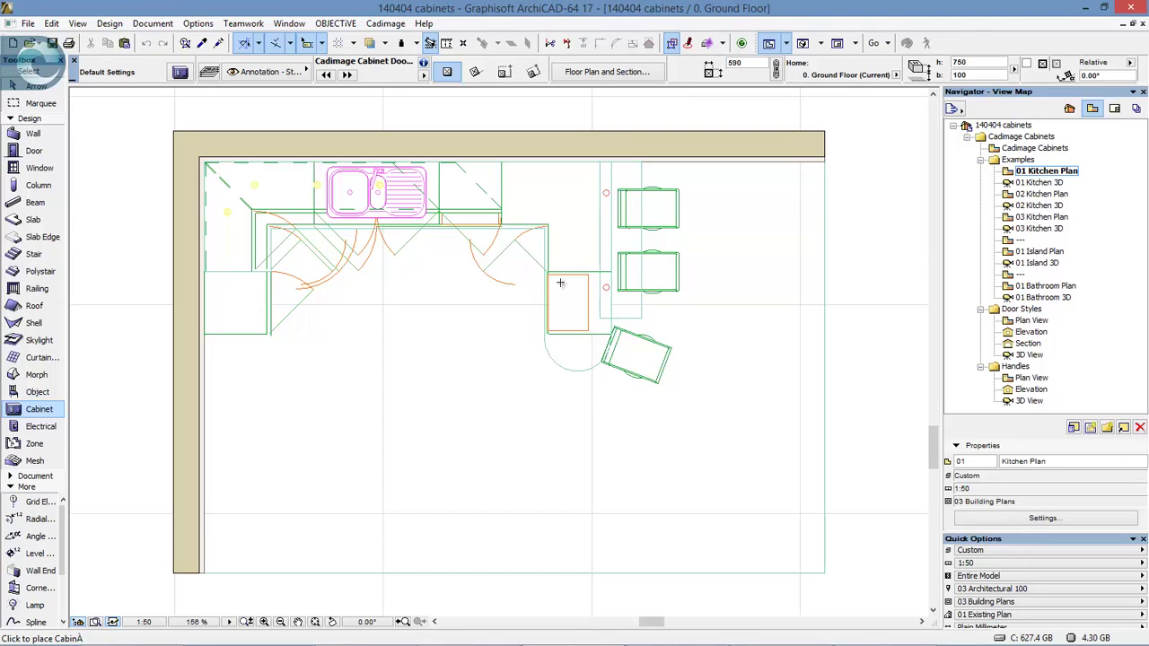
pyautogui.doubleClick(1032, 184)
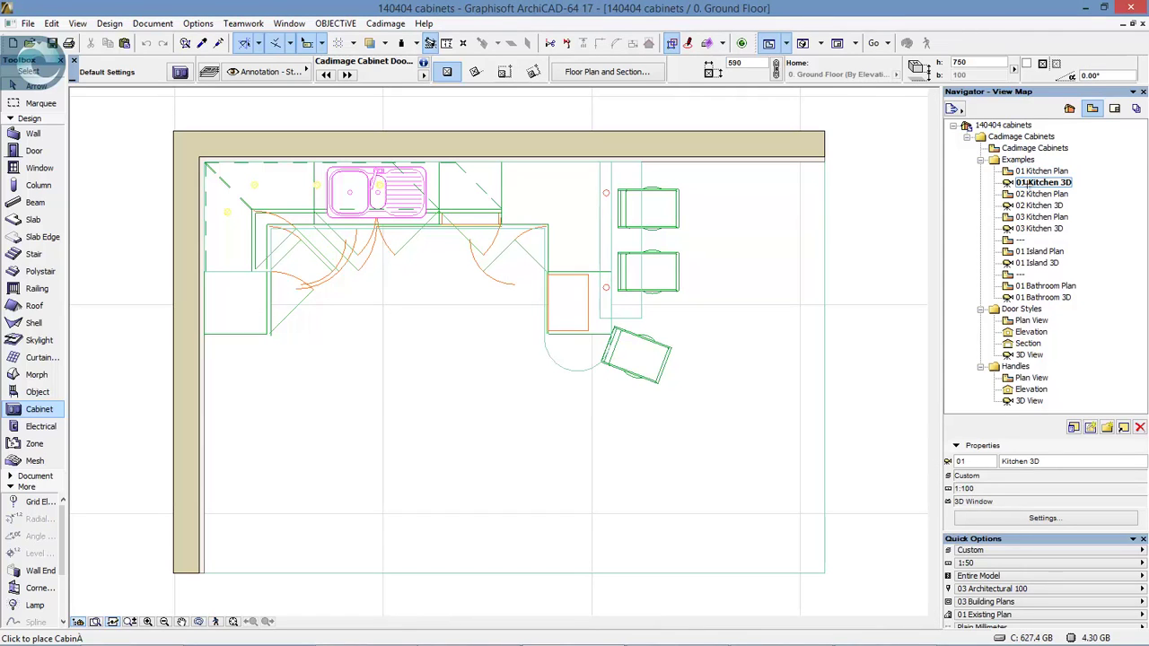
pyautogui.click(1026, 182)
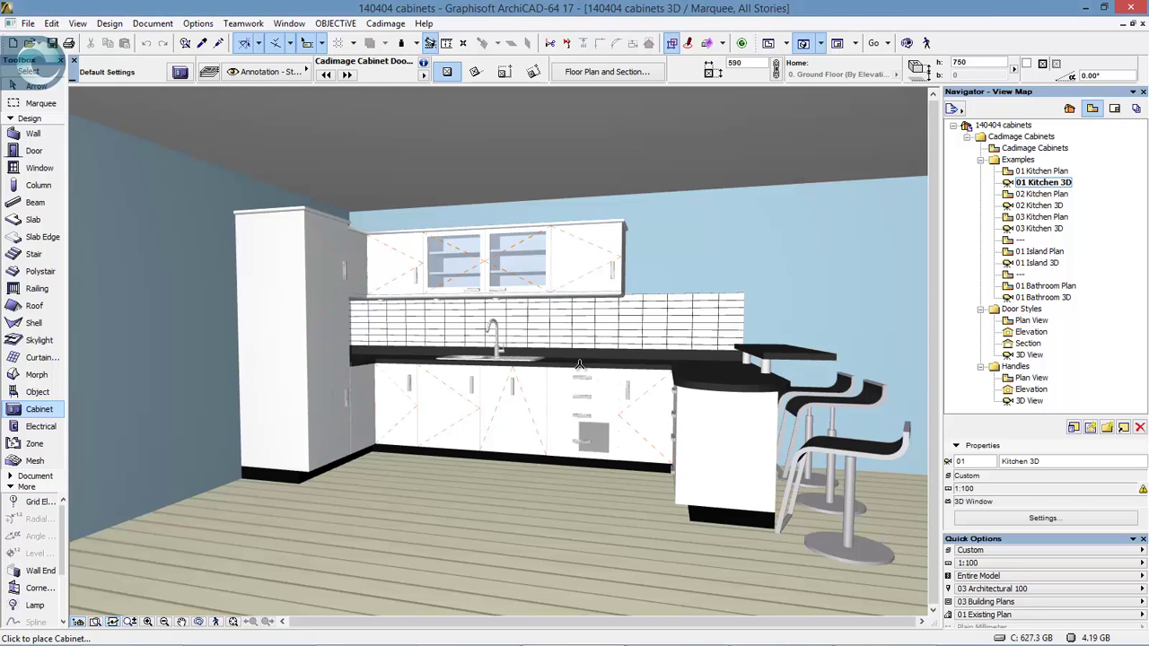
# - Open the 02 Kitchen Plan and 3D views and select the open-shelf end panel
pyautogui.doubleClick(1046, 194)
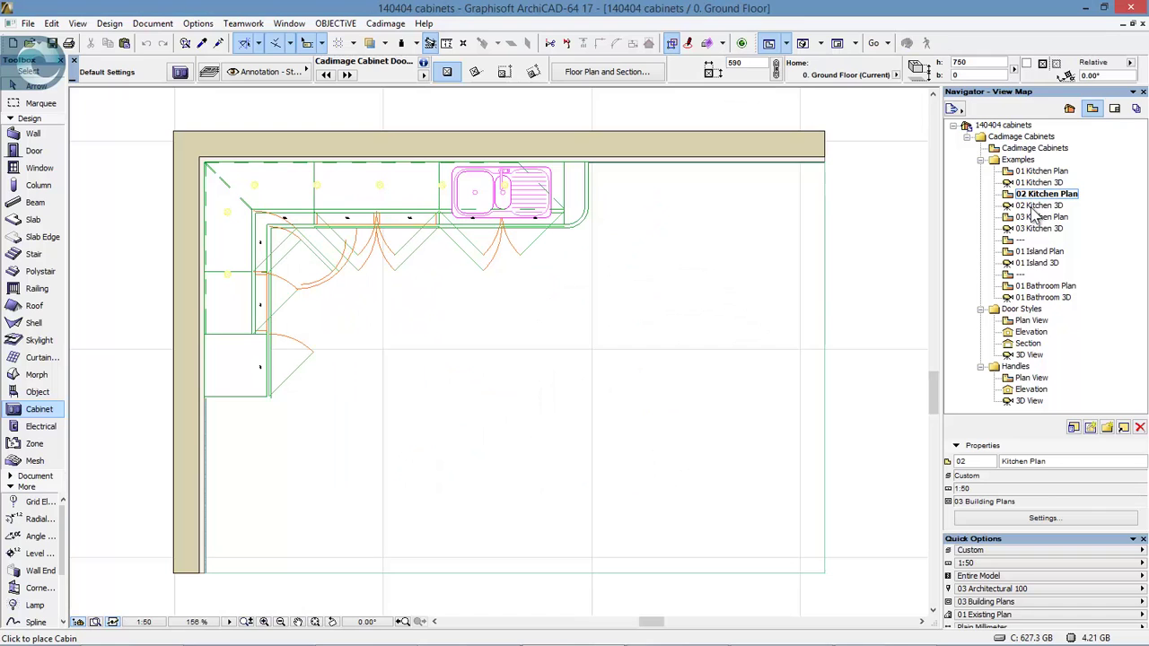
pyautogui.doubleClick(1032, 205)
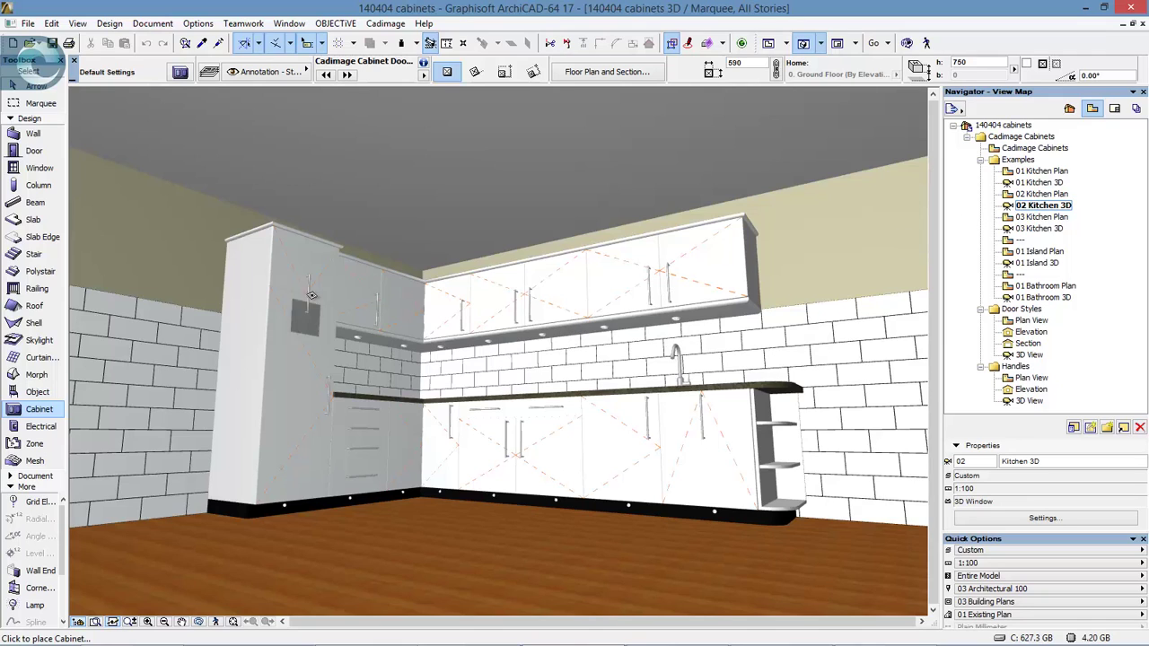
pyautogui.click(36, 85)
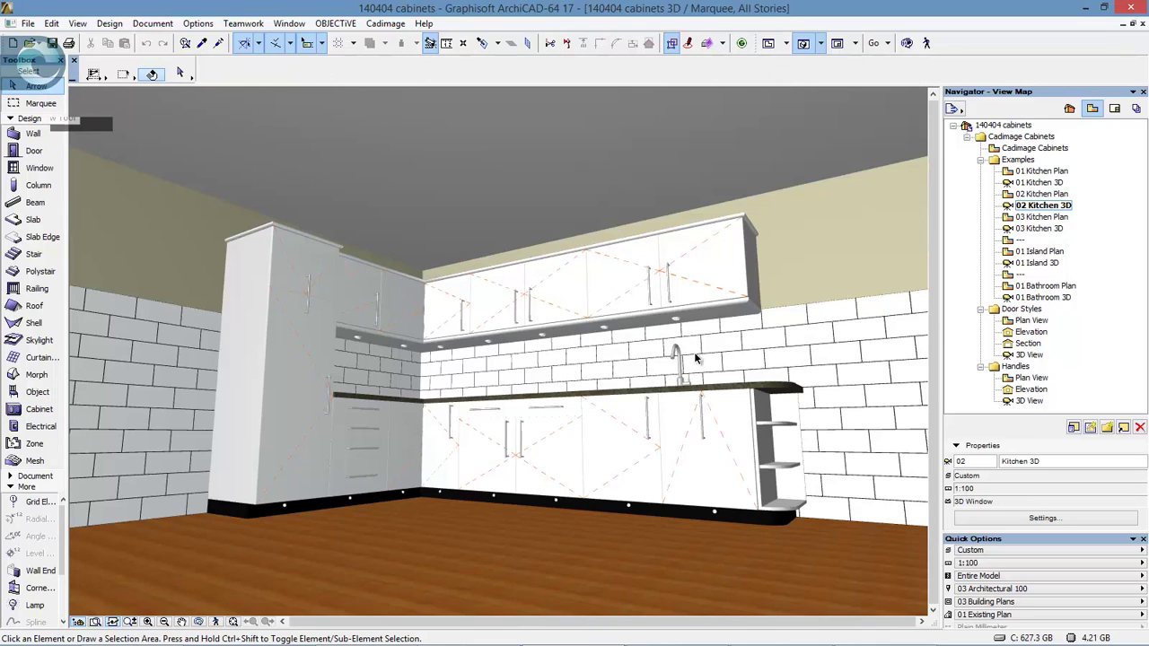
pyautogui.click(779, 431)
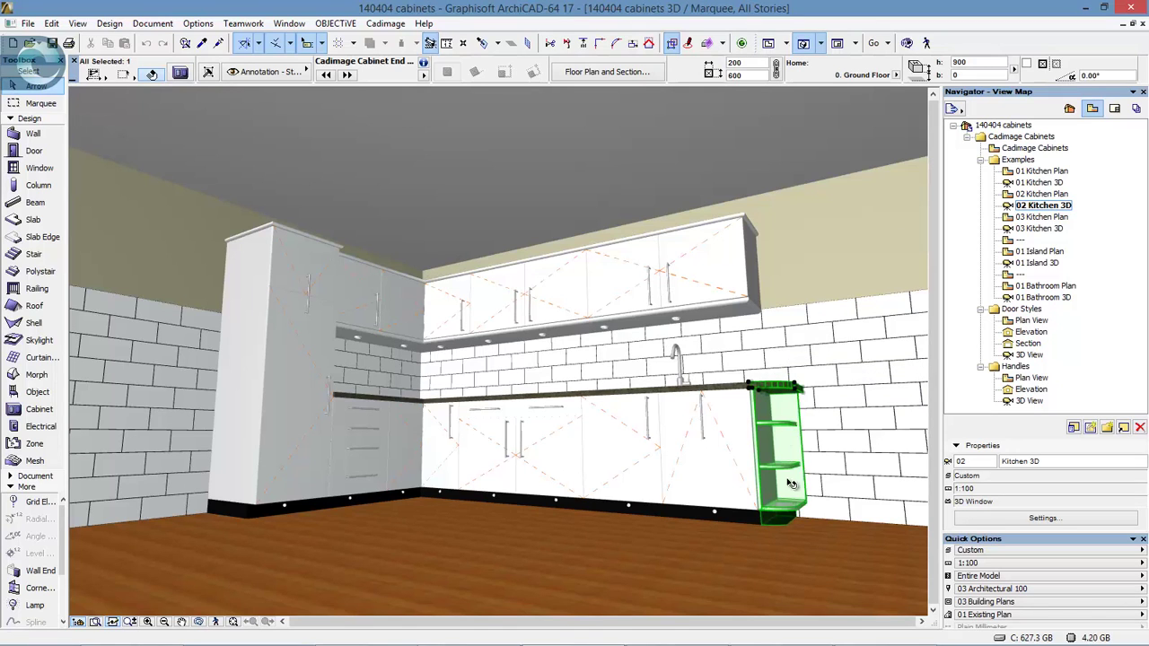
# - Set the end panel's Shape to Bullnose Shelves and Location to Free Standing
pyautogui.click(180, 71)
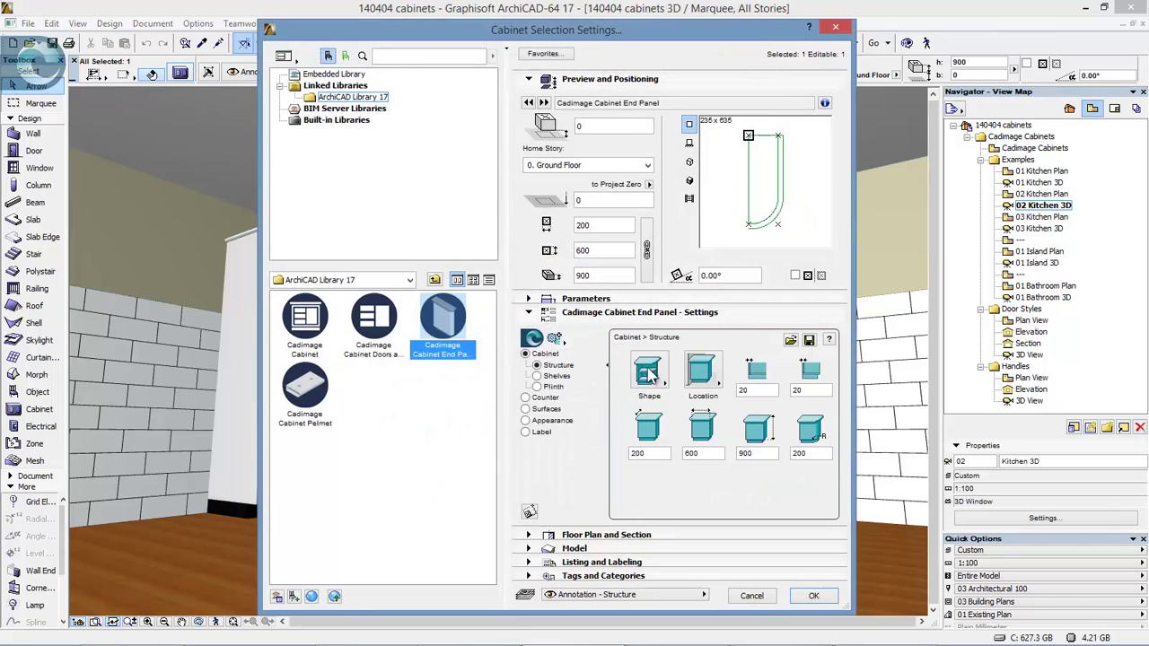
pyautogui.click(648, 373)
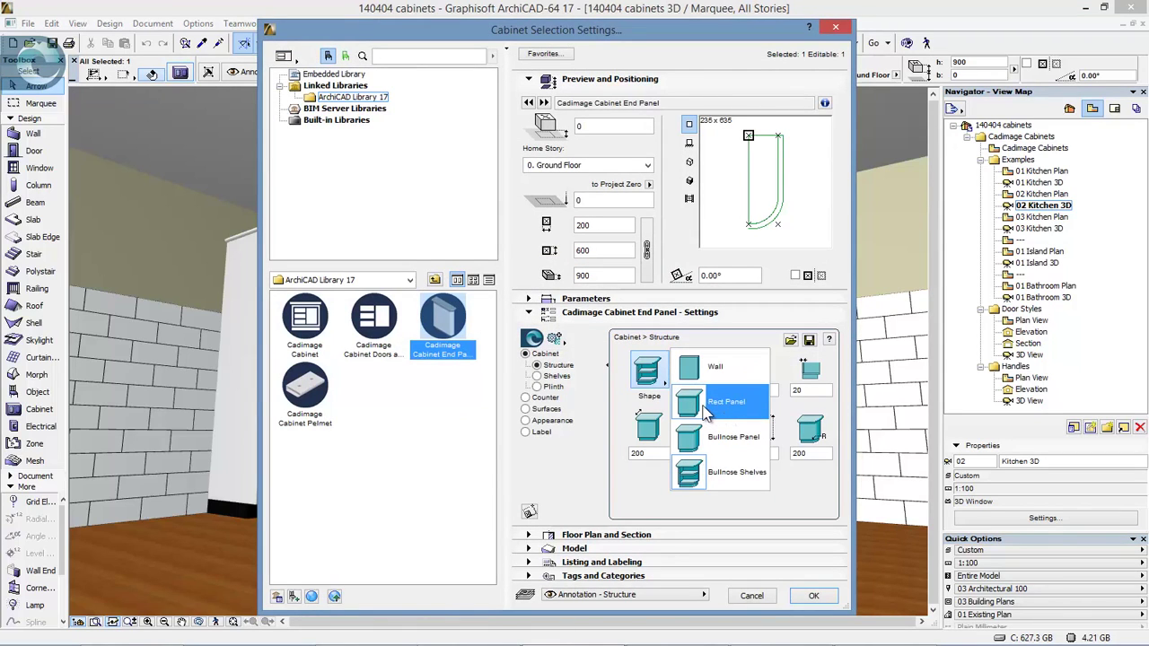
pyautogui.click(733, 478)
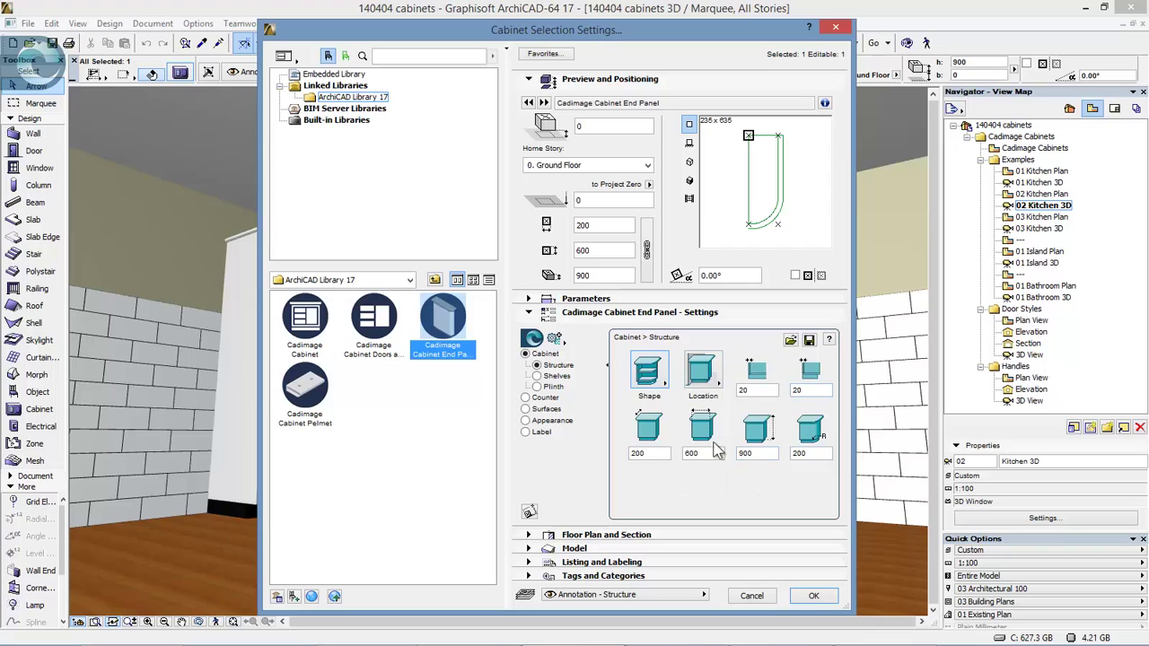
pyautogui.click(711, 377)
pyautogui.click(788, 396)
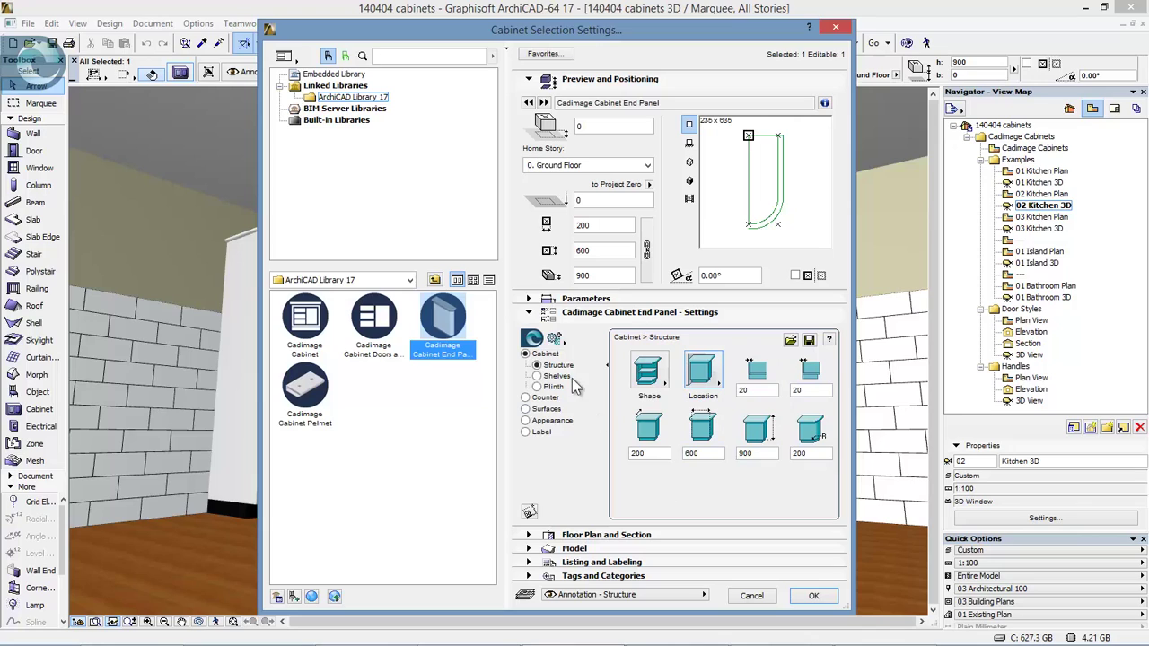
# - Give the counter benchtop a Chamfered nosing profile and apply the end panel changes
pyautogui.click(558, 377)
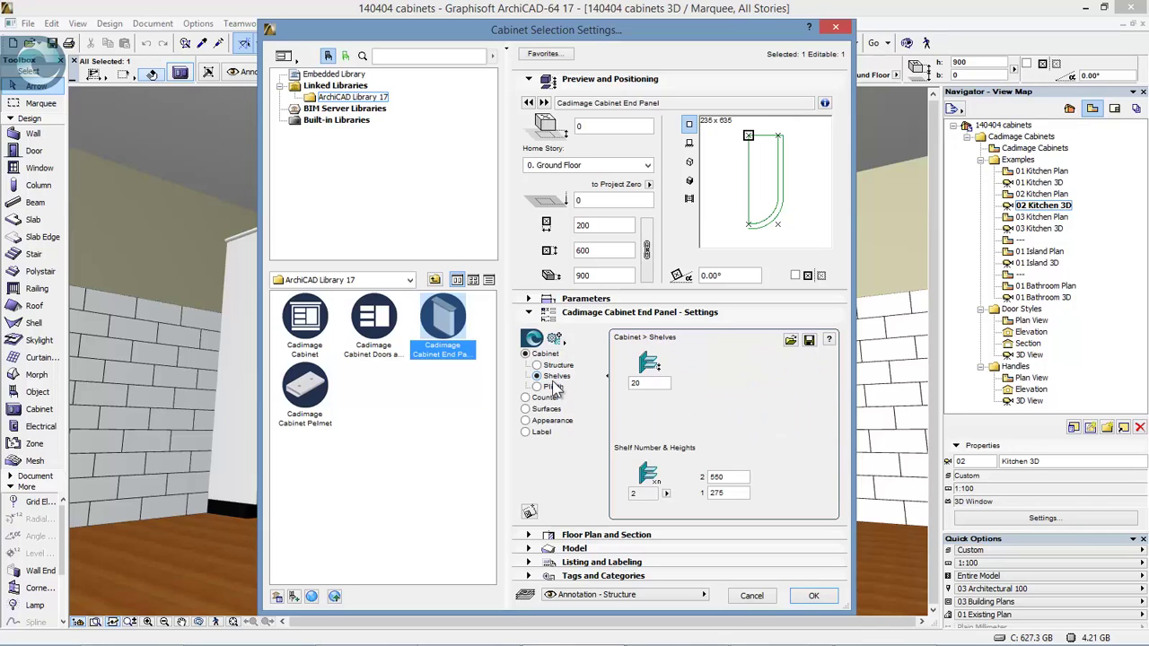
pyautogui.click(547, 399)
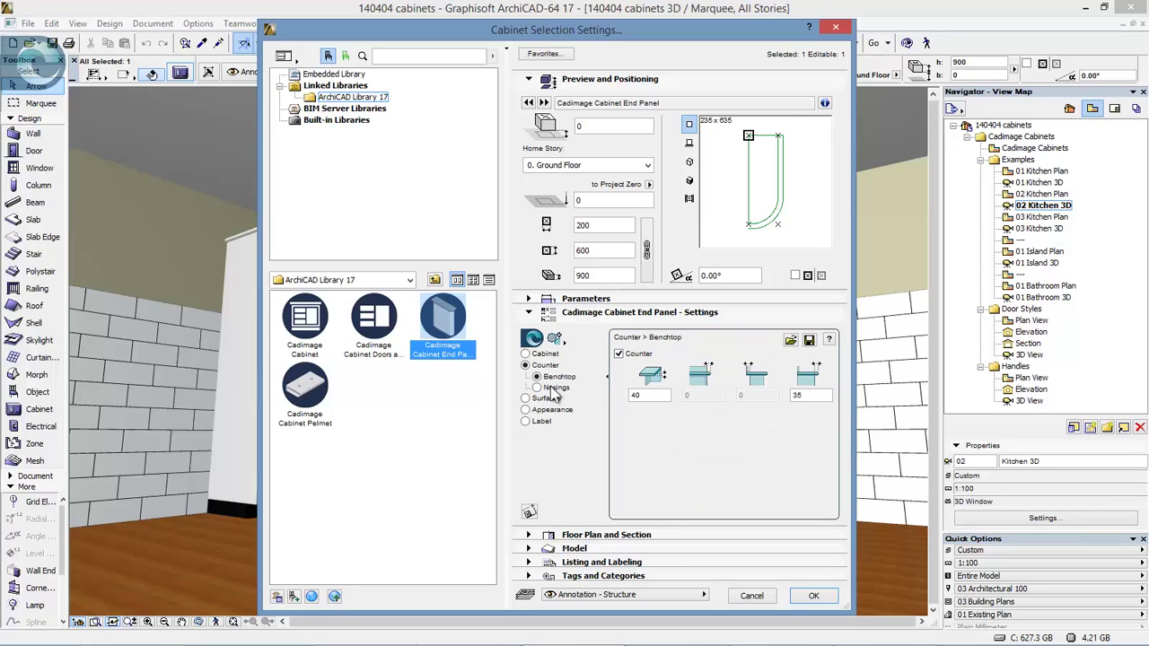
pyautogui.click(543, 353)
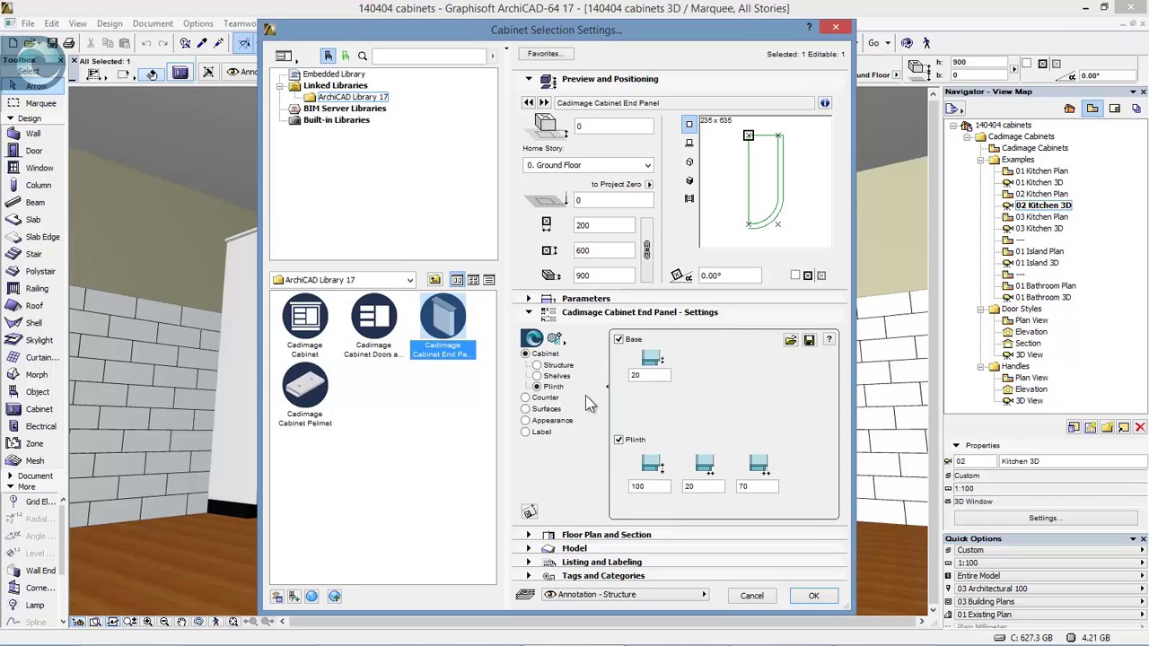
pyautogui.click(548, 399)
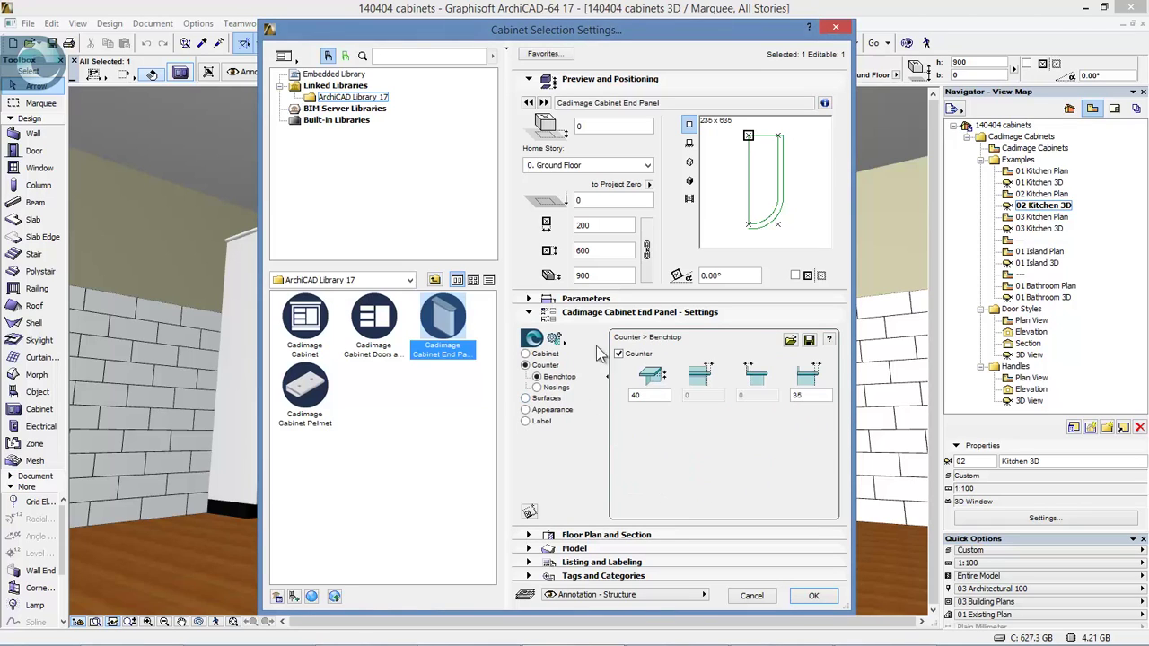
pyautogui.click(554, 389)
pyautogui.click(647, 369)
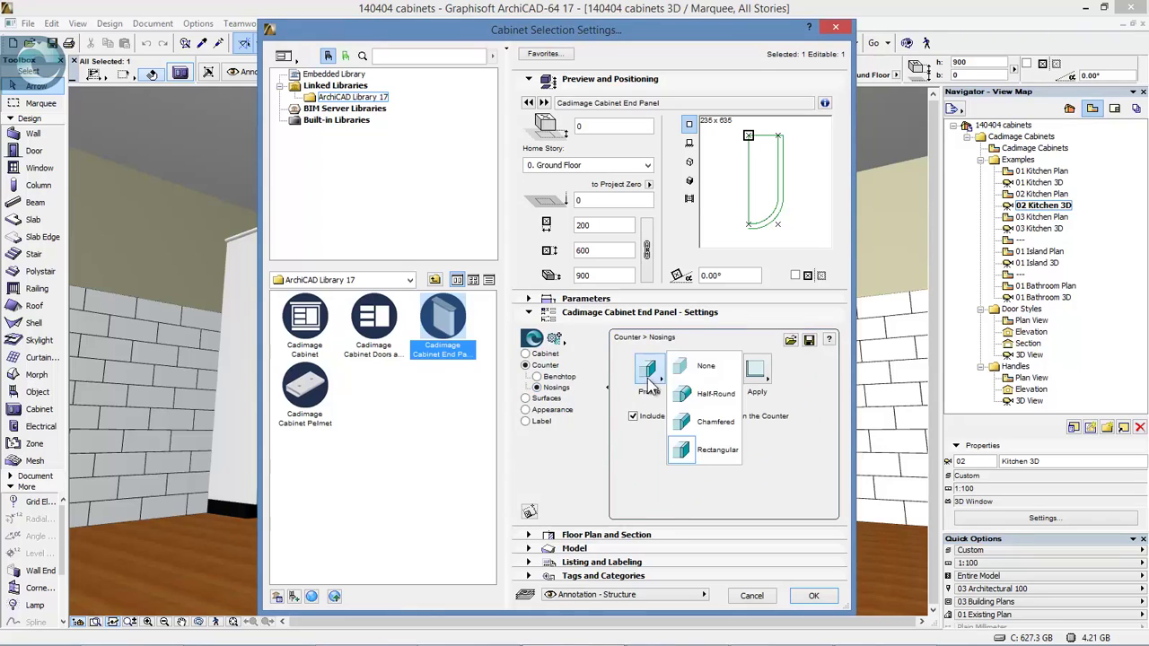
pyautogui.click(720, 418)
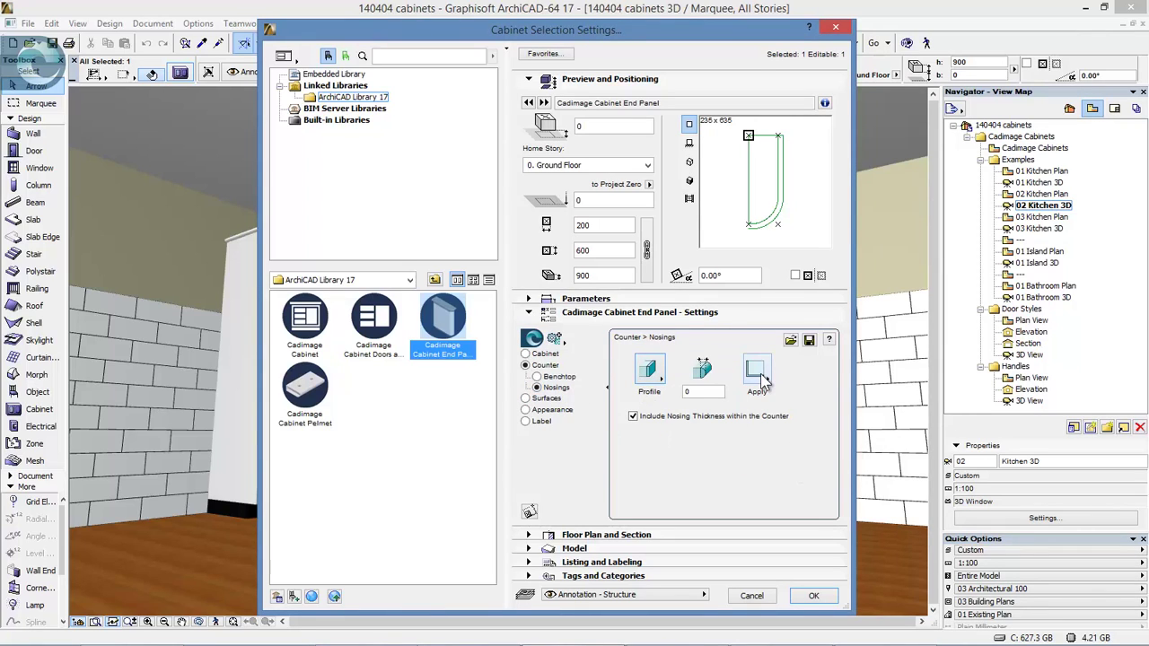
pyautogui.click(541, 400)
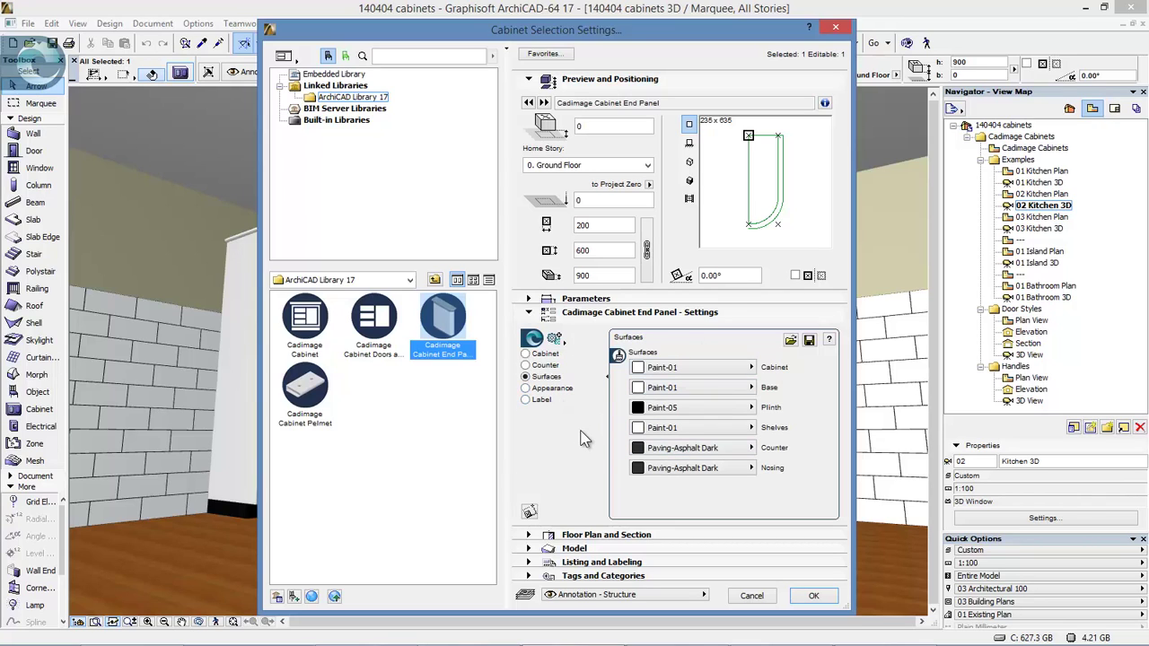
pyautogui.click(814, 597)
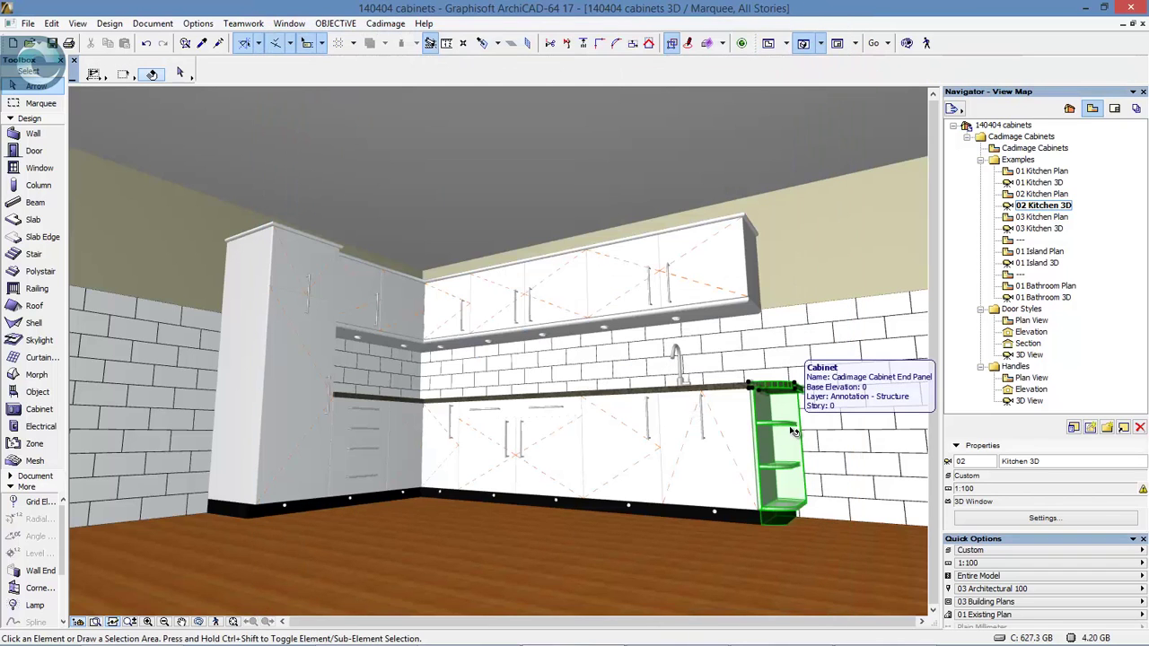
# - Select the glass-fronted upper wall cabinet and open its Cabinet Selection Settings
pyautogui.press('Escape')
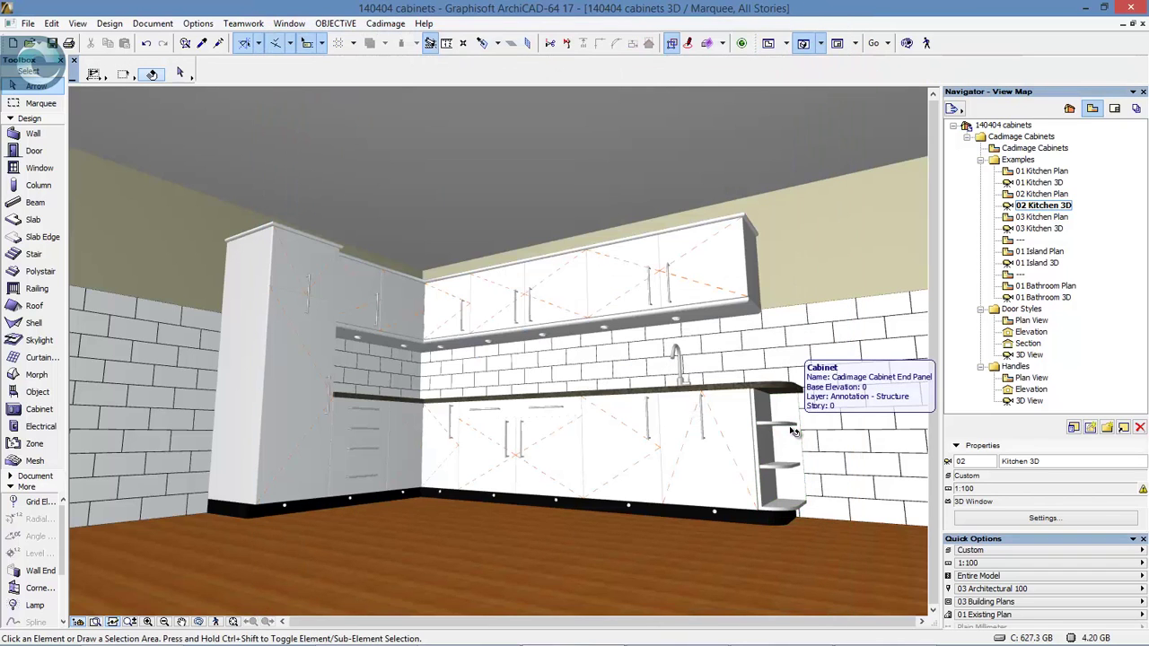
pyautogui.click(743, 439)
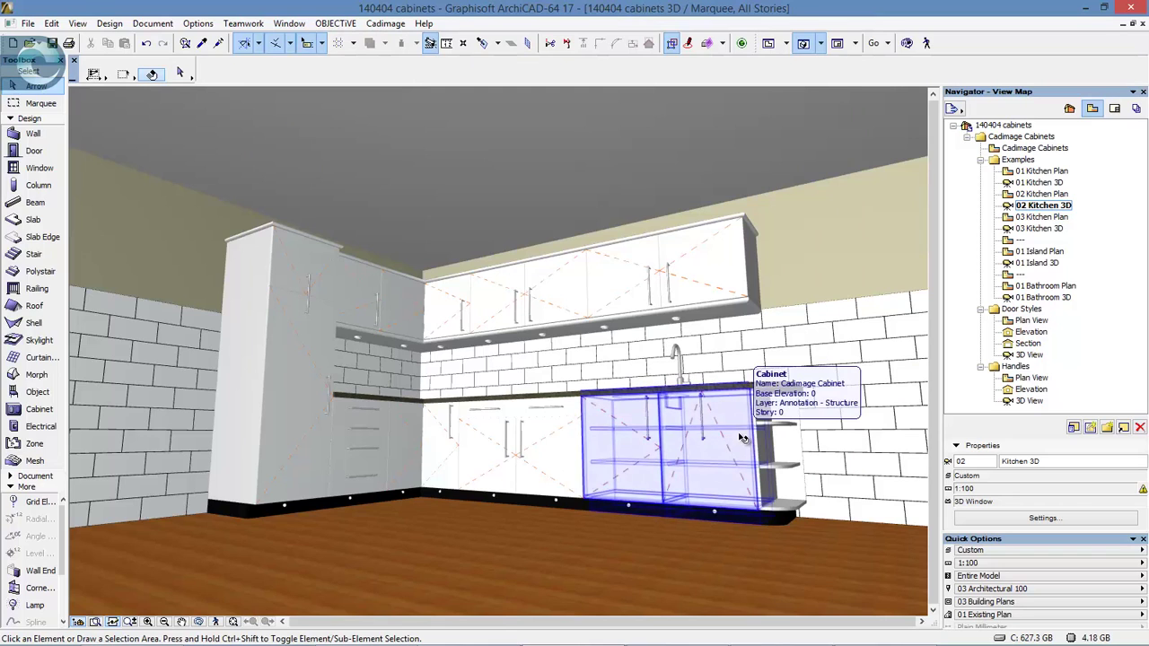
pyautogui.click(652, 285)
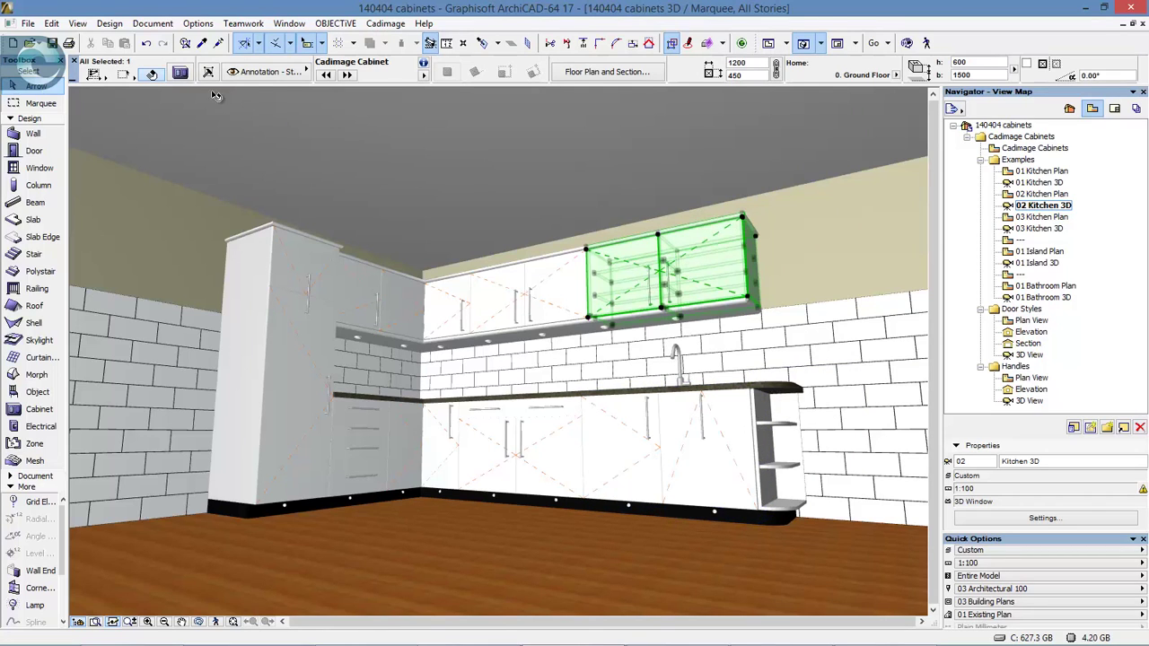
pyautogui.hotkey('ctrl', 't')
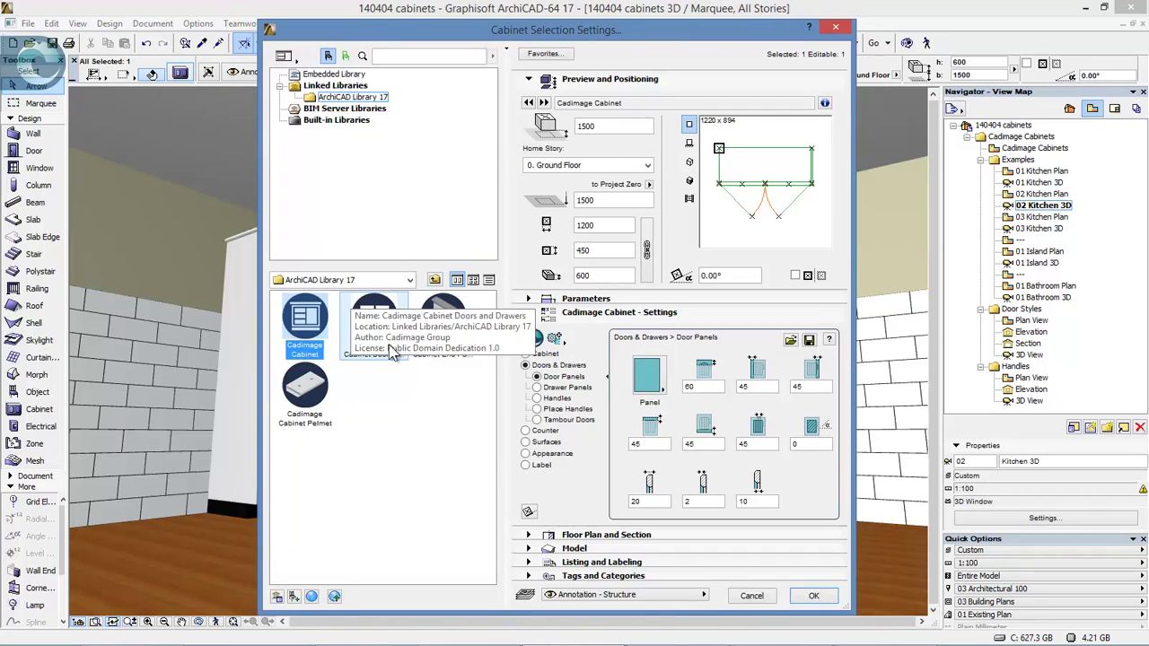
# - Look through the list of cabinet shapes without changing it
pyautogui.click(549, 354)
pyautogui.click(557, 366)
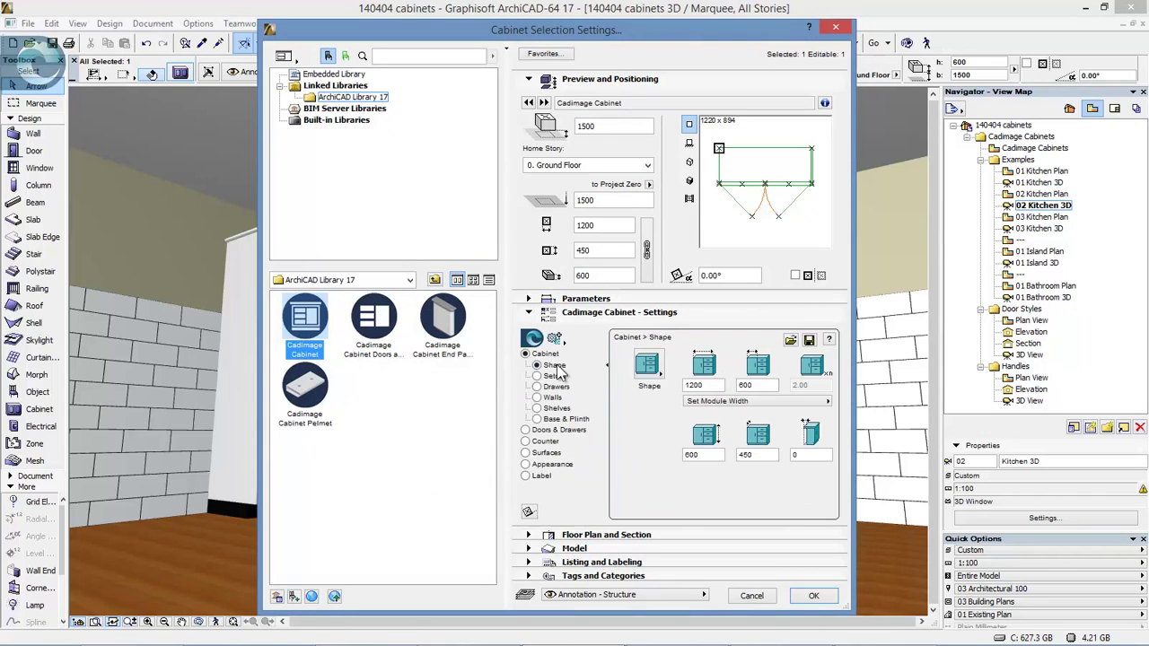
pyautogui.click(650, 365)
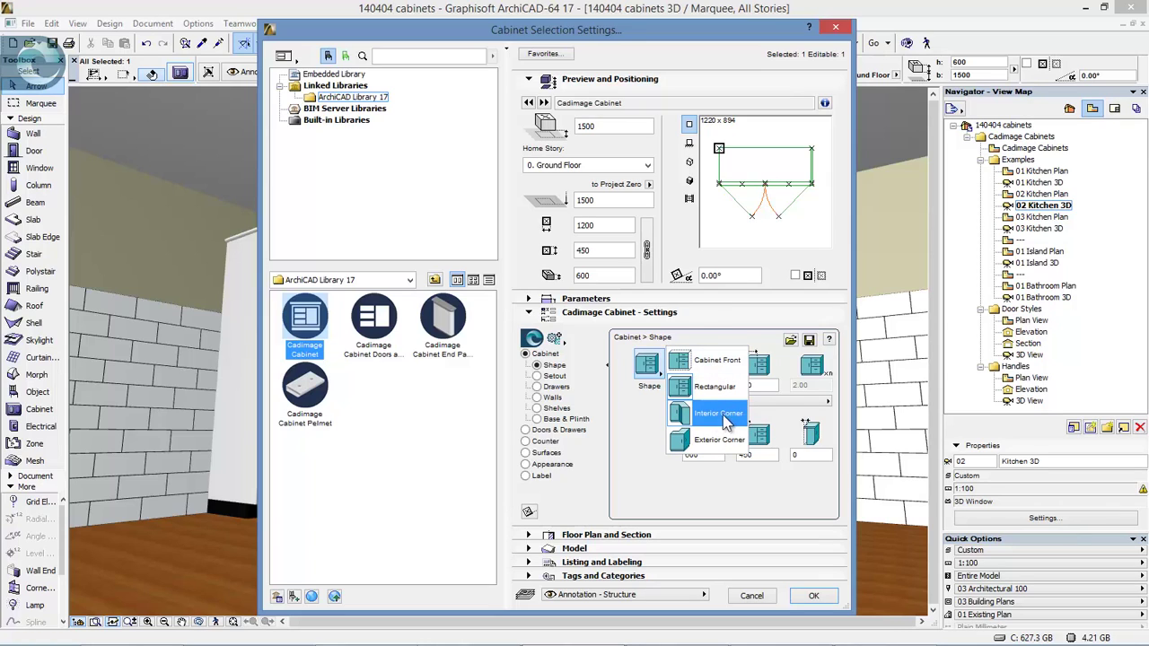
pyautogui.click(641, 420)
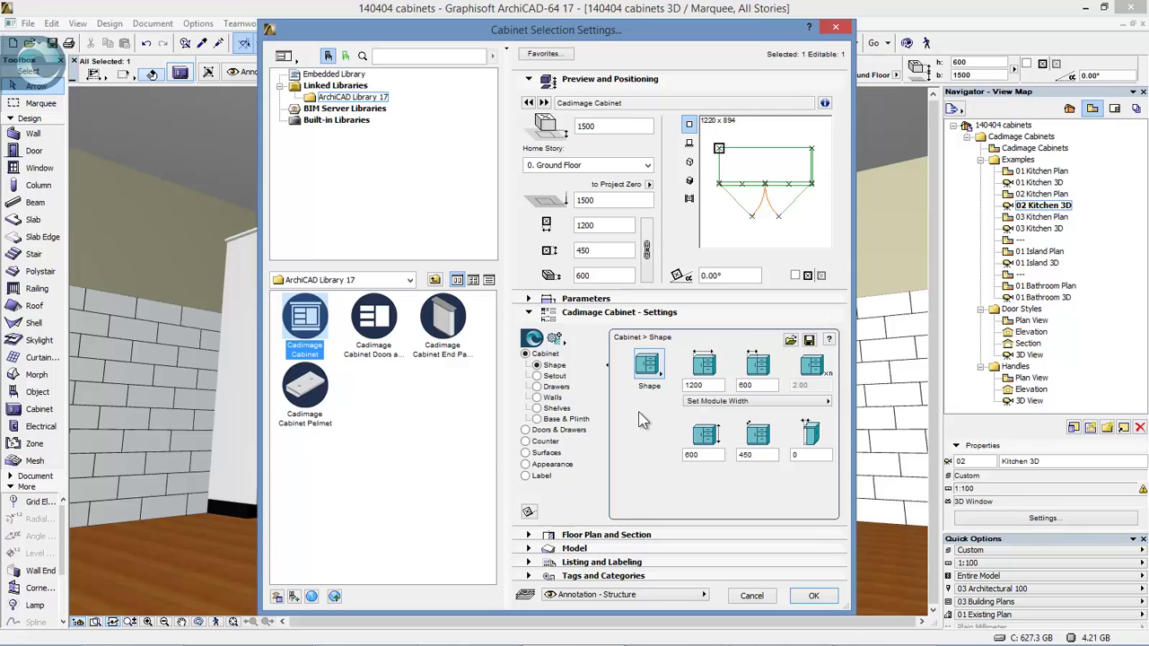
# - Review the Setout, Drawers, Walls, Shelves and Base & Plinth options, then close the dialog
pyautogui.click(538, 375)
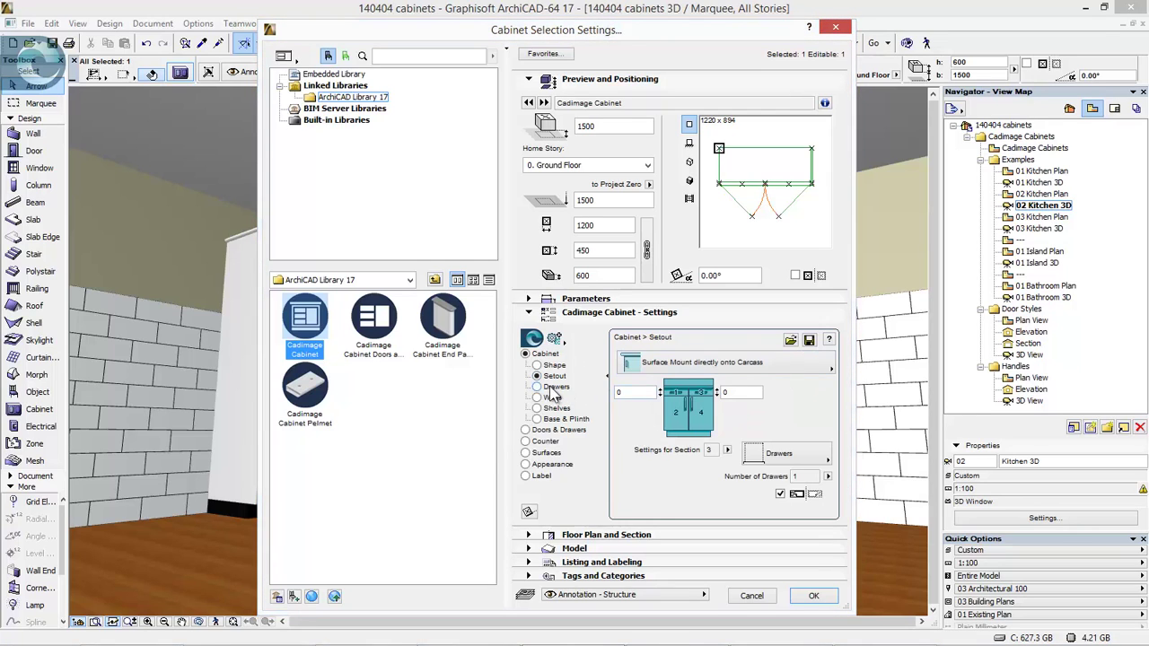
pyautogui.click(539, 387)
pyautogui.click(551, 398)
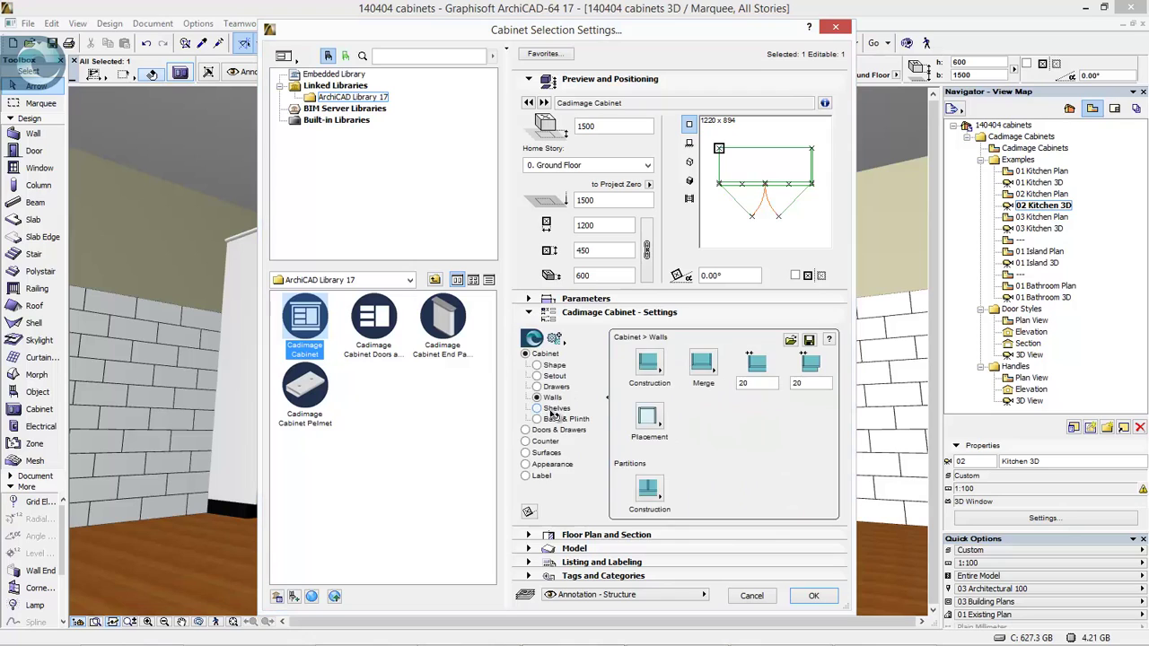
pyautogui.click(553, 409)
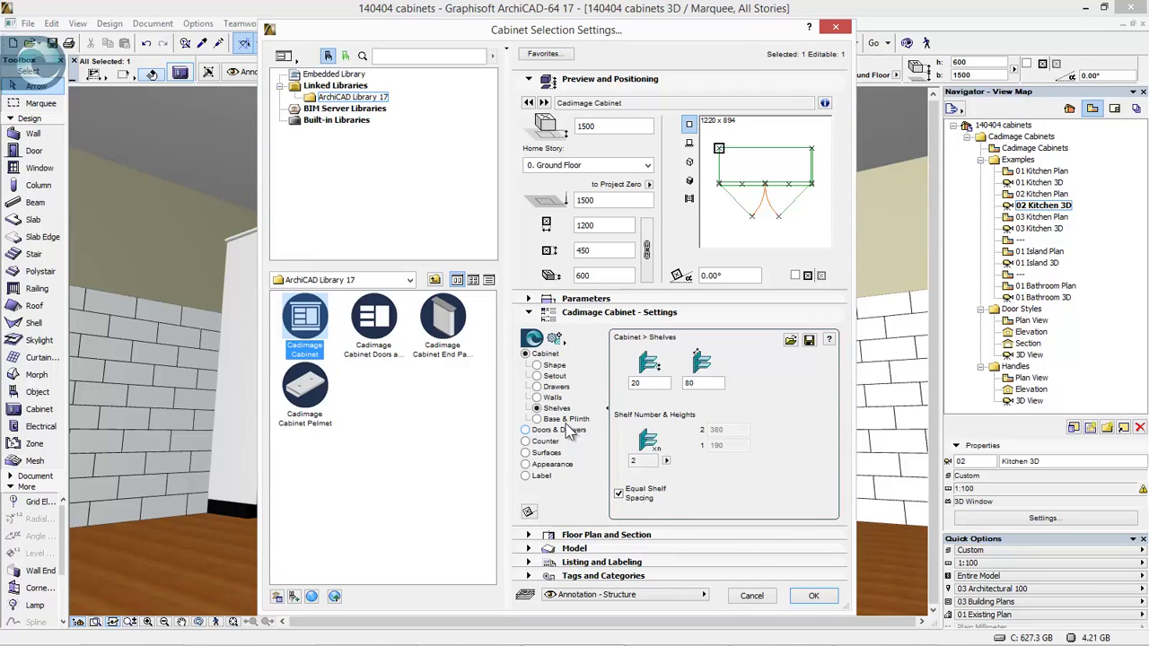
pyautogui.click(560, 420)
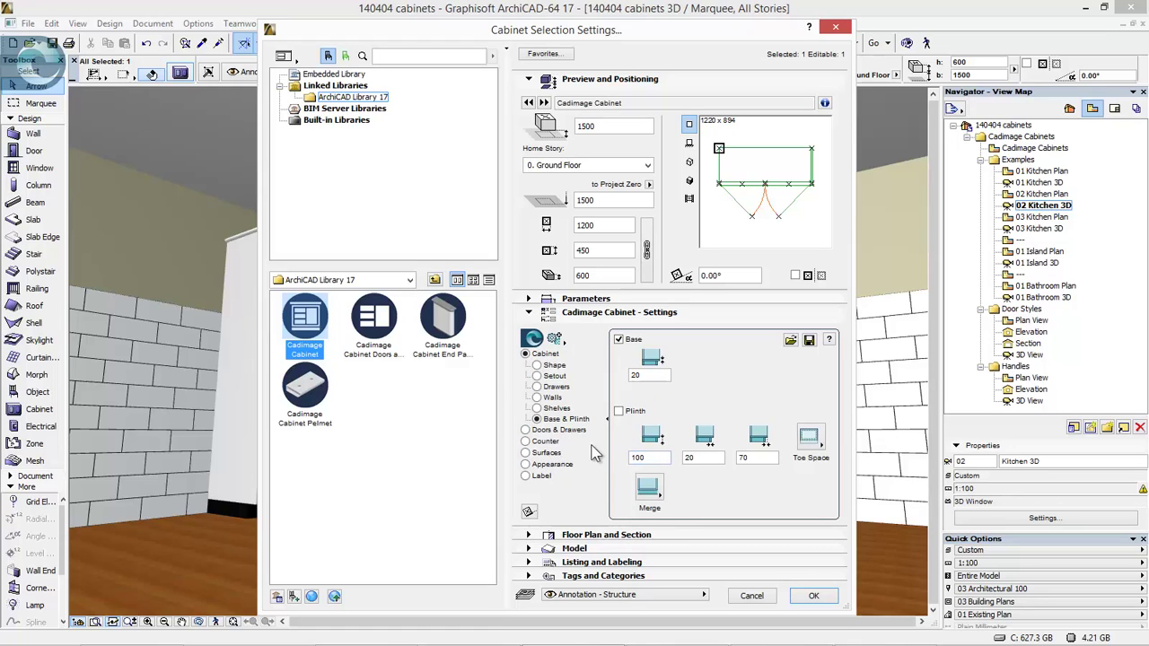
pyautogui.click(753, 595)
# - Deselect the upper cabinets and select the lit pelmet beneath them
pyautogui.press('Escape')
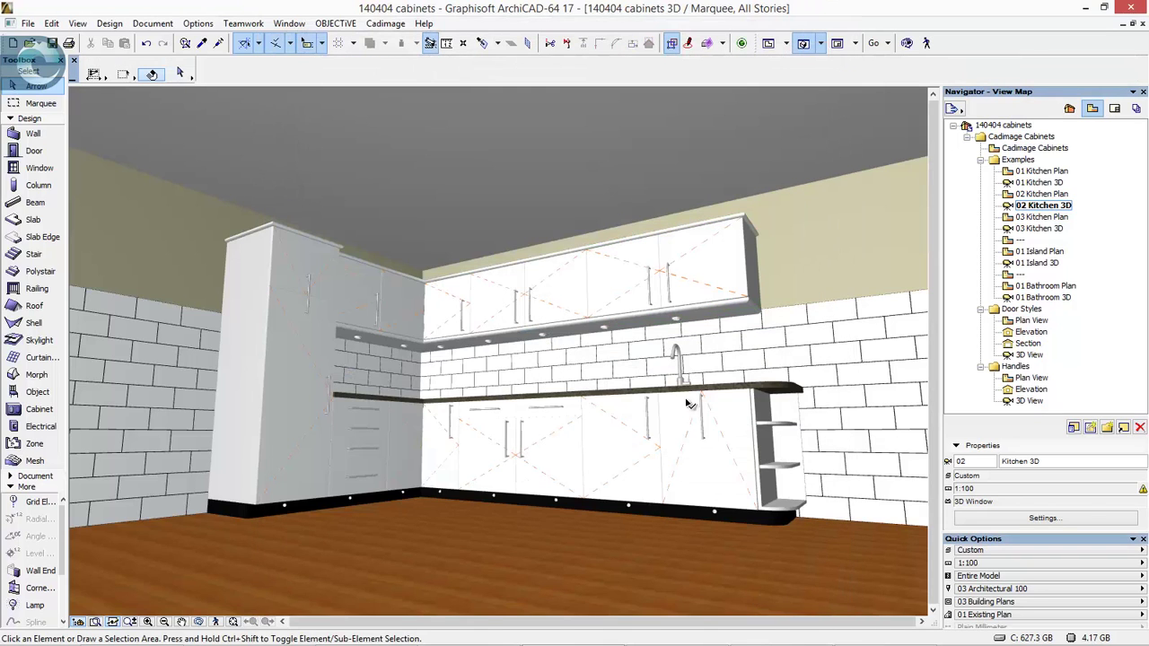
pyautogui.click(742, 317)
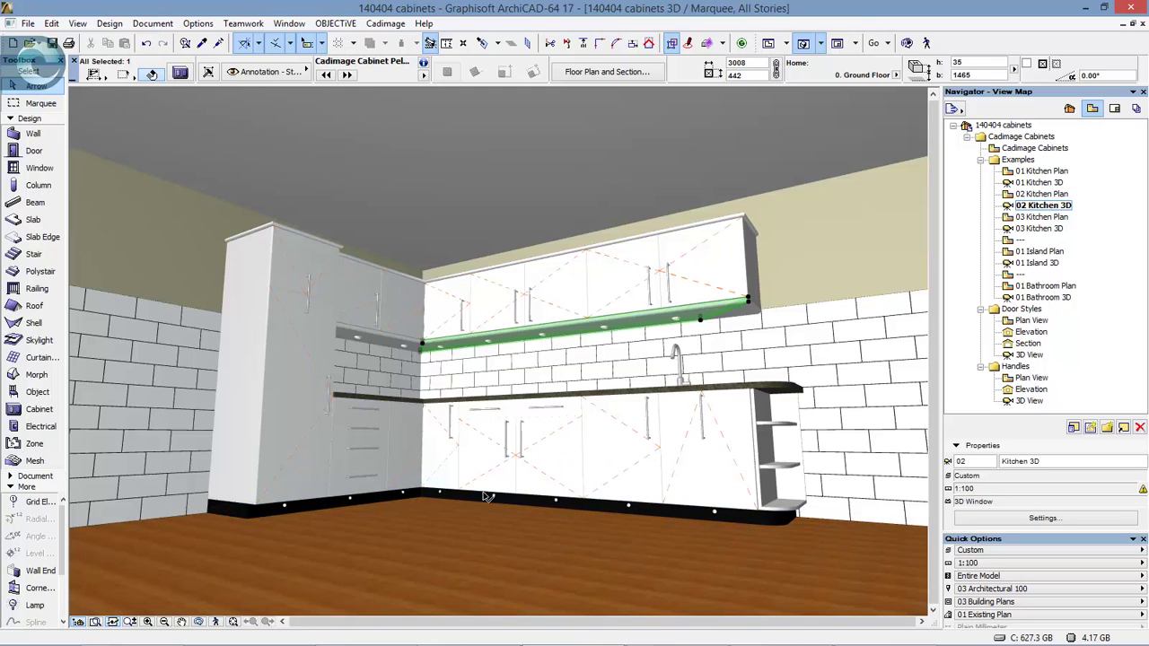
# - Open the 03 Kitchen Plan view, then the 03 Kitchen 3D view
pyautogui.doubleClick(1041, 218)
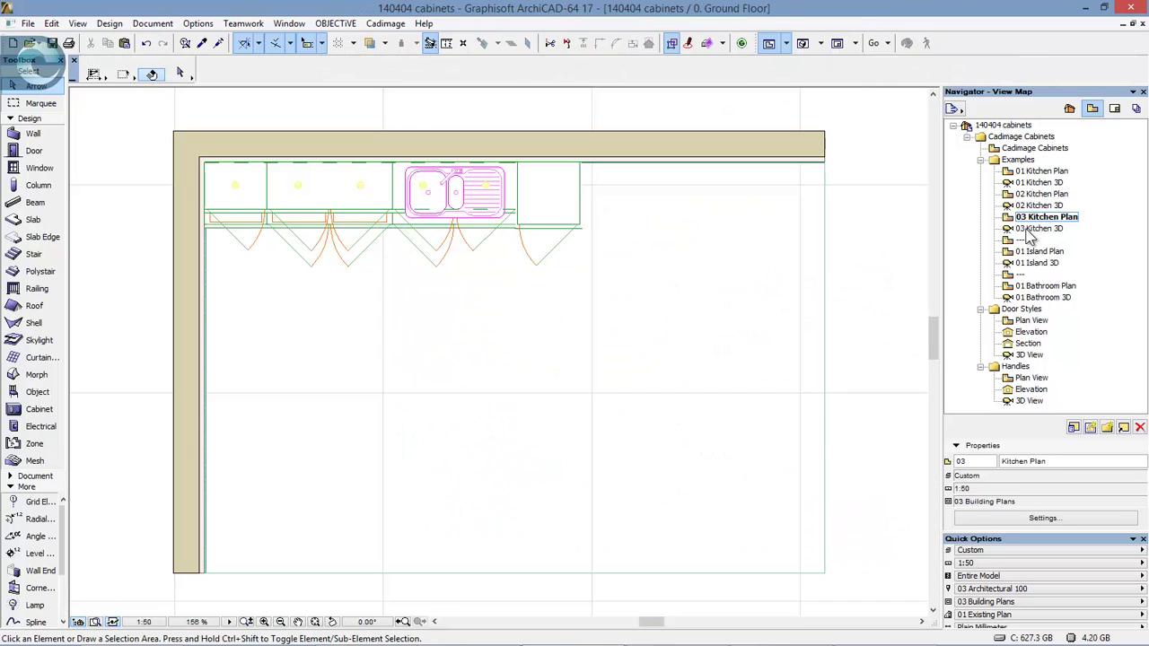
pyautogui.doubleClick(1031, 229)
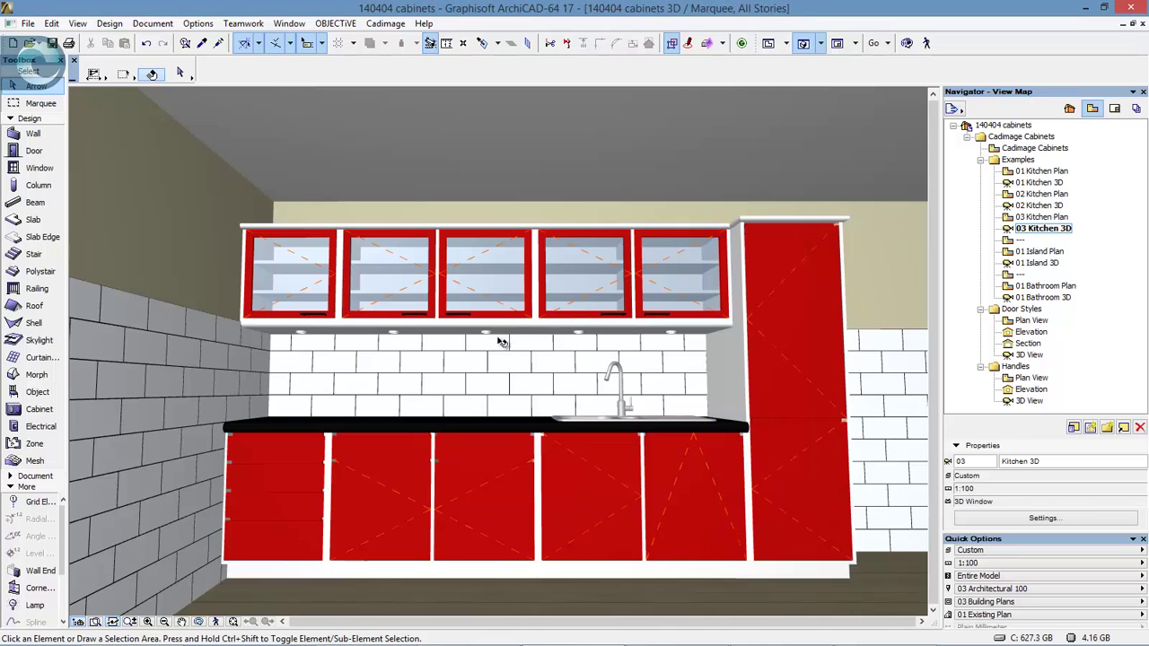
# - Select all eight red cabinets with Ctrl+A and open their shared settings
pyautogui.click(27, 411)
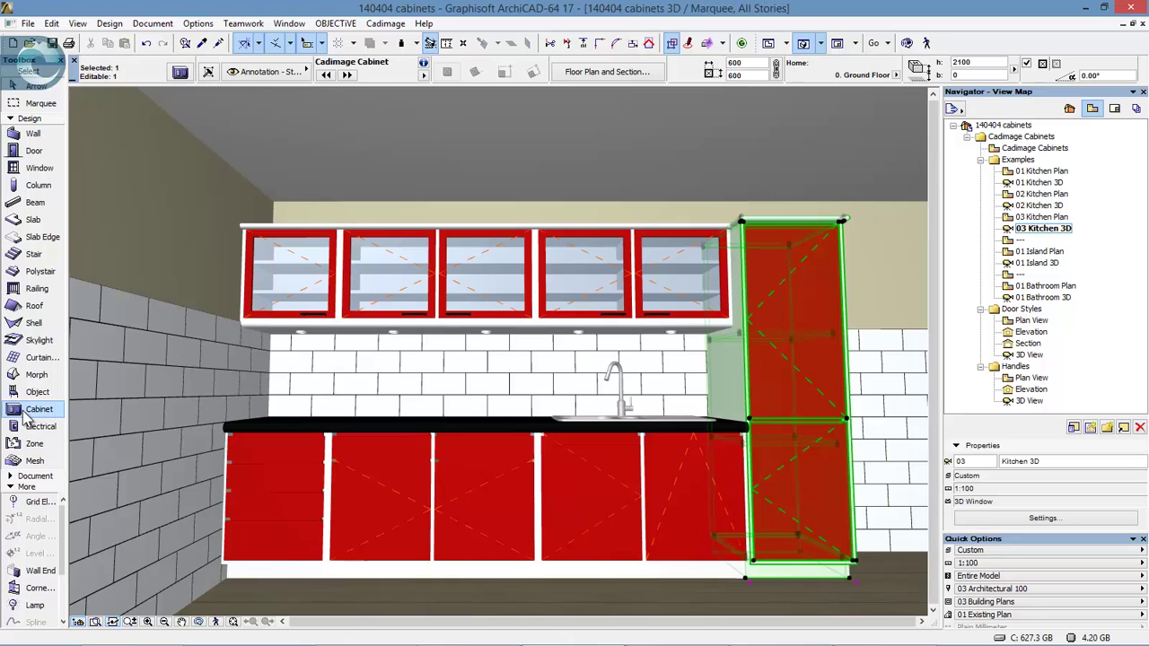
pyautogui.hotkey('ctrl', 'a')
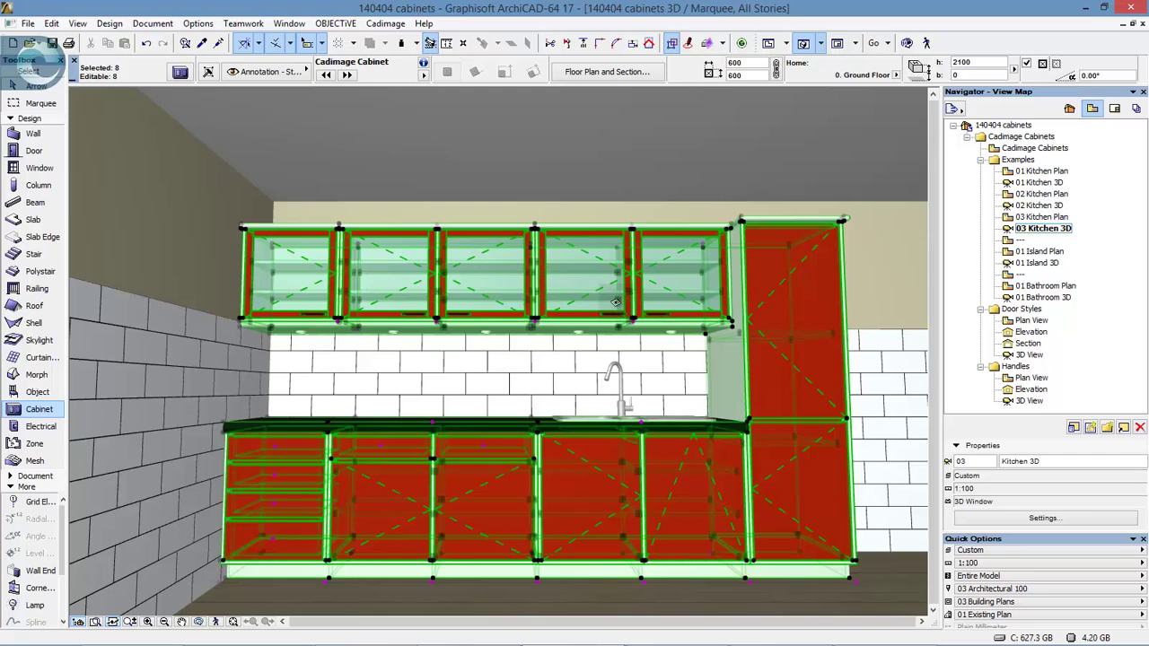
pyautogui.click(179, 74)
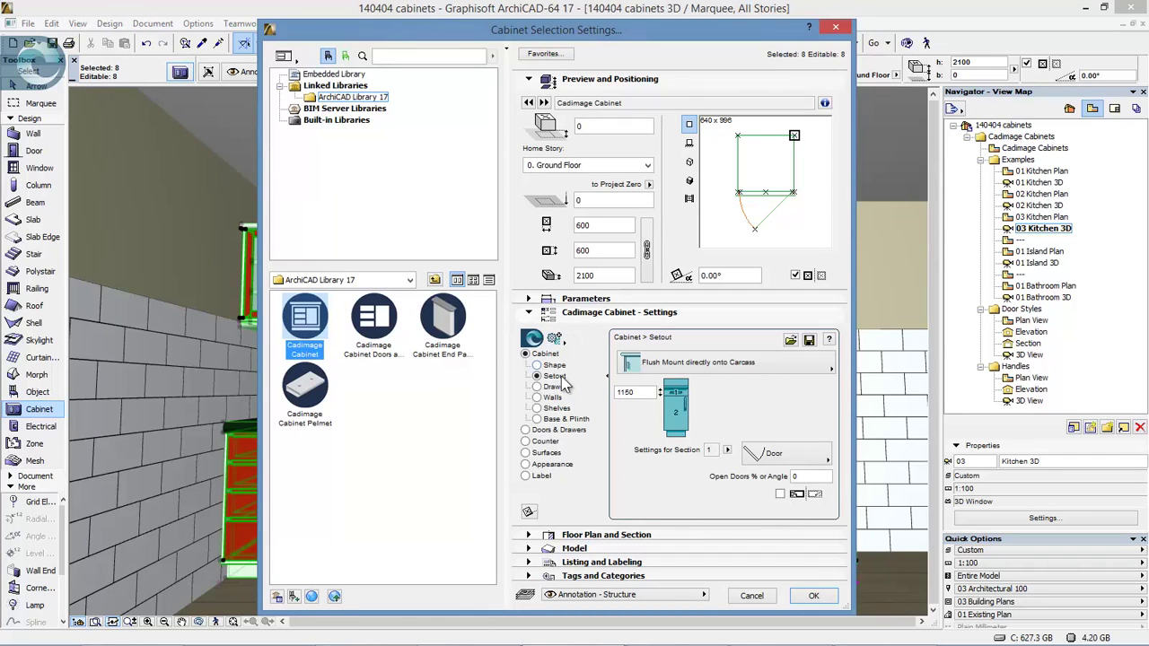
# - Set the cabinets' door setout to Surface Mount directly onto Carcass and apply it
pyautogui.click(678, 370)
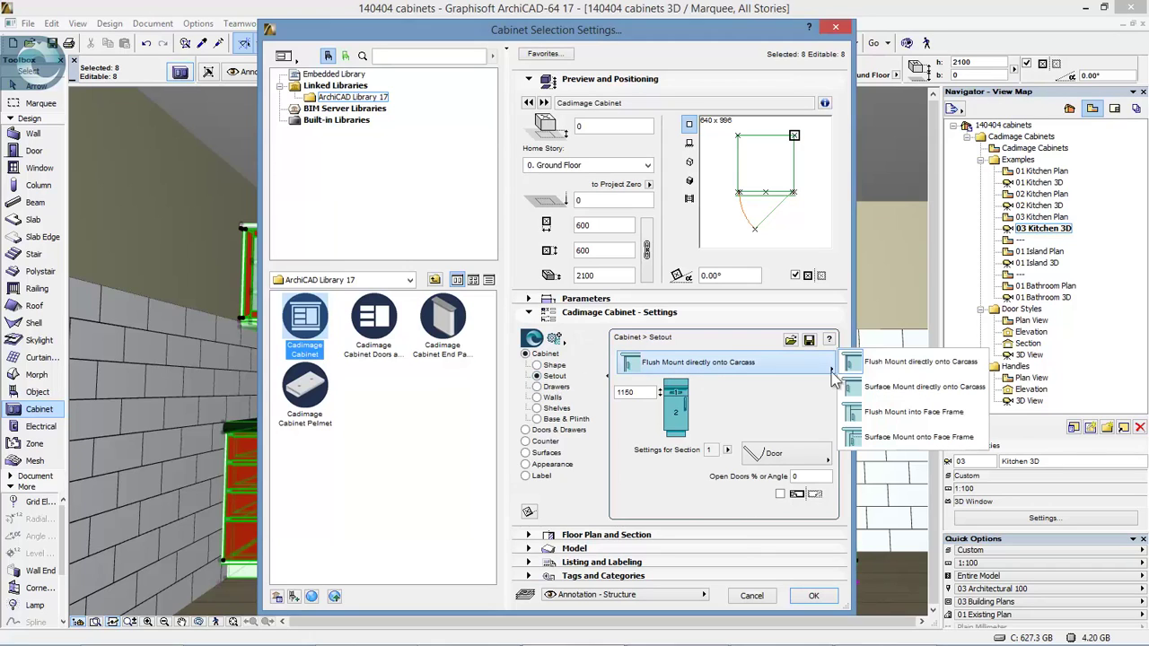
pyautogui.click(938, 393)
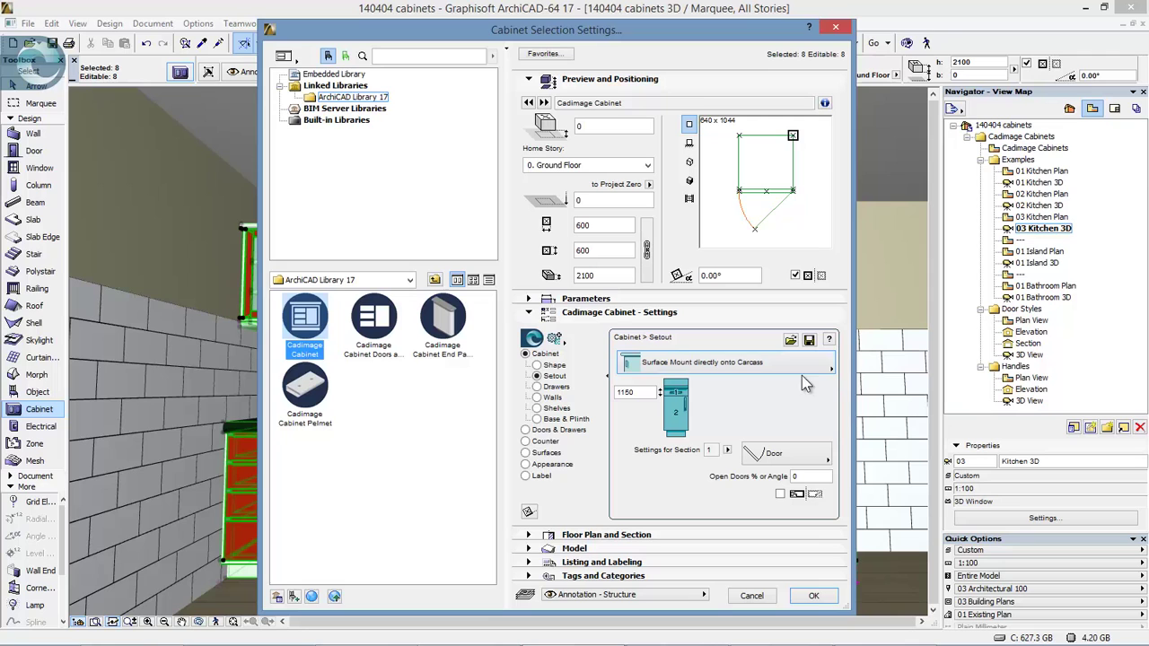
pyautogui.click(814, 596)
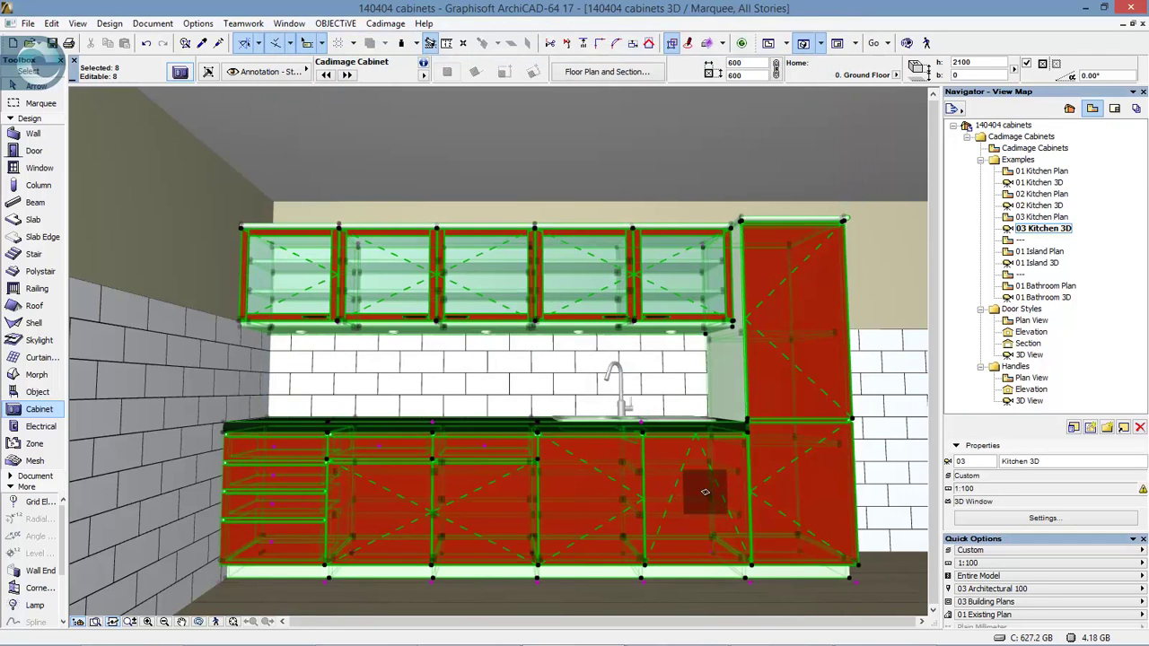
# - Deselect to check the result, then reselect all cabinets and list the mount options
pyautogui.press('Escape')
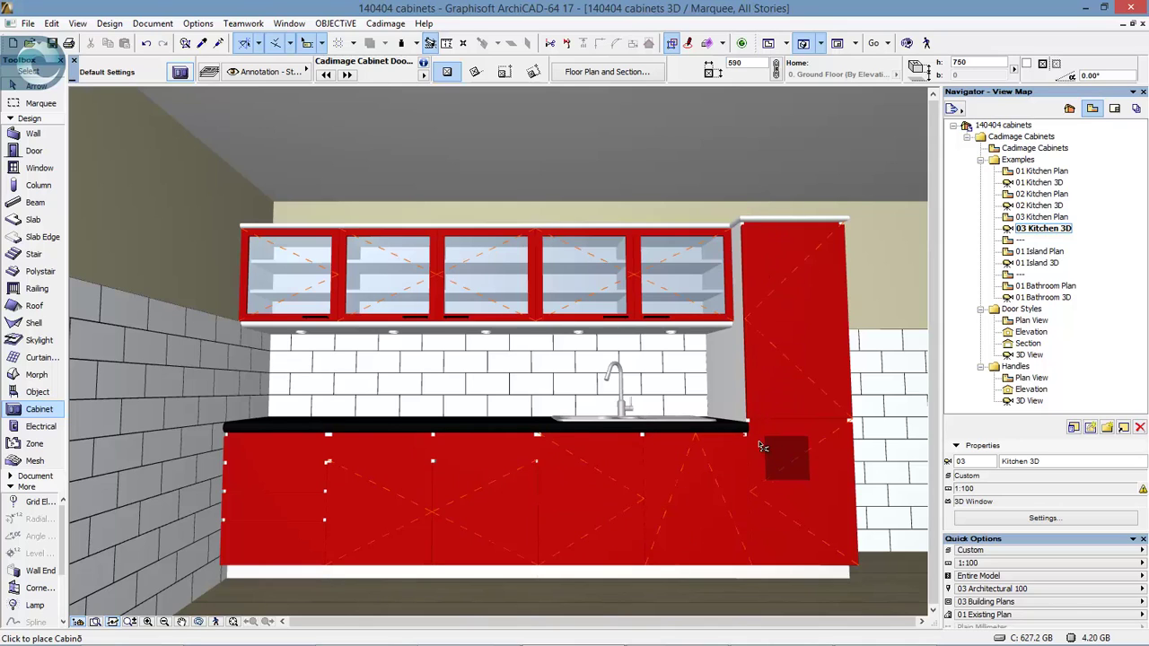
pyautogui.hotkey('ctrl', 'a')
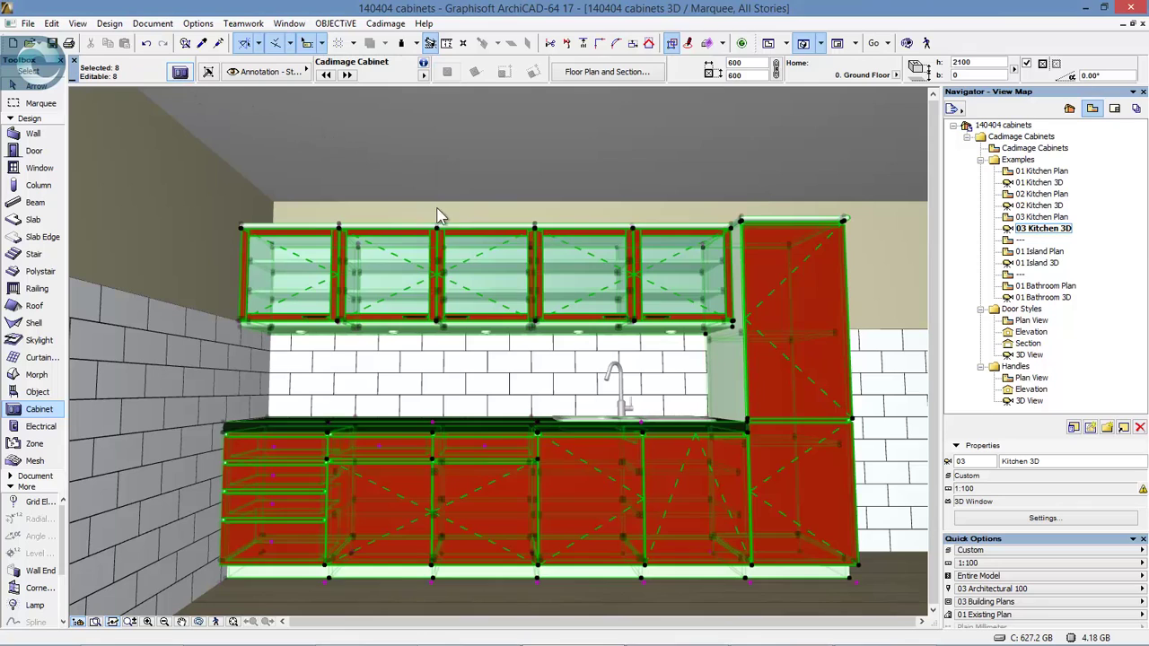
pyautogui.hotkey('ctrl', 't')
pyautogui.click(704, 362)
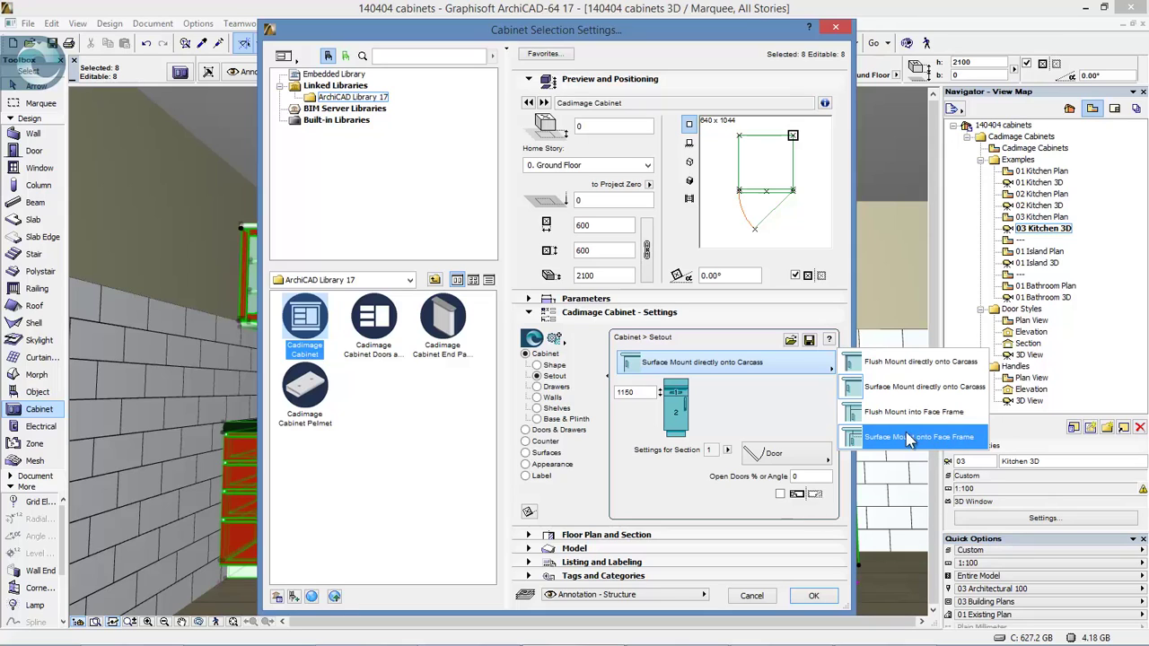
# - Apply Flush Mount into Face Frame to all eight cabinets and deselect to view it
pyautogui.click(895, 415)
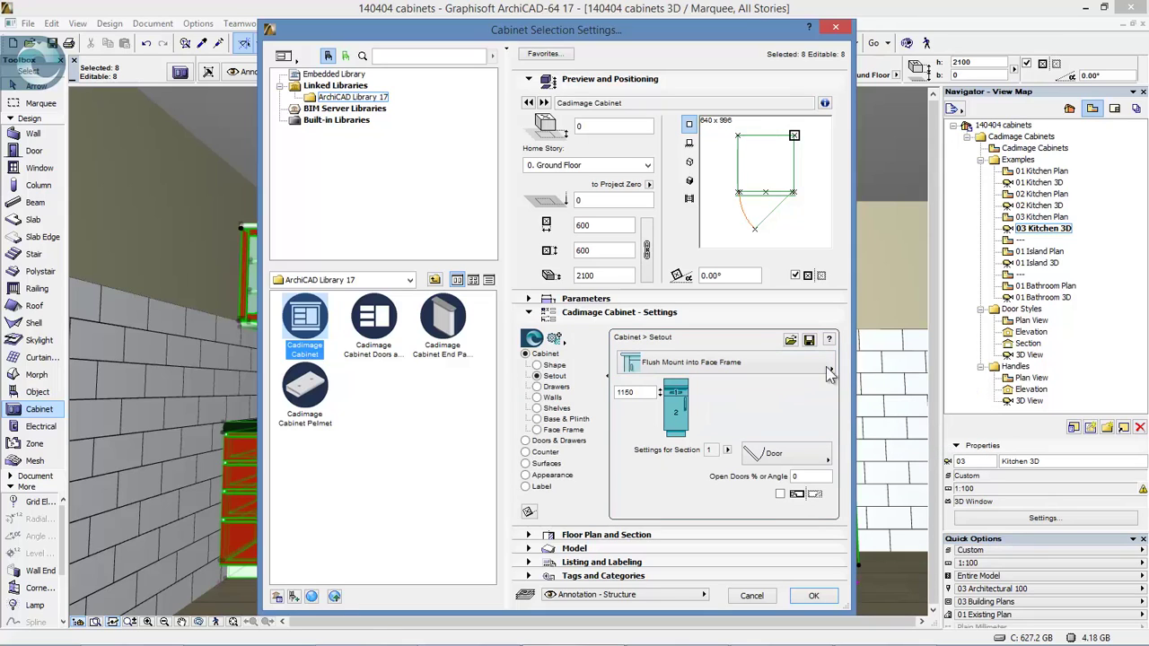
pyautogui.click(817, 599)
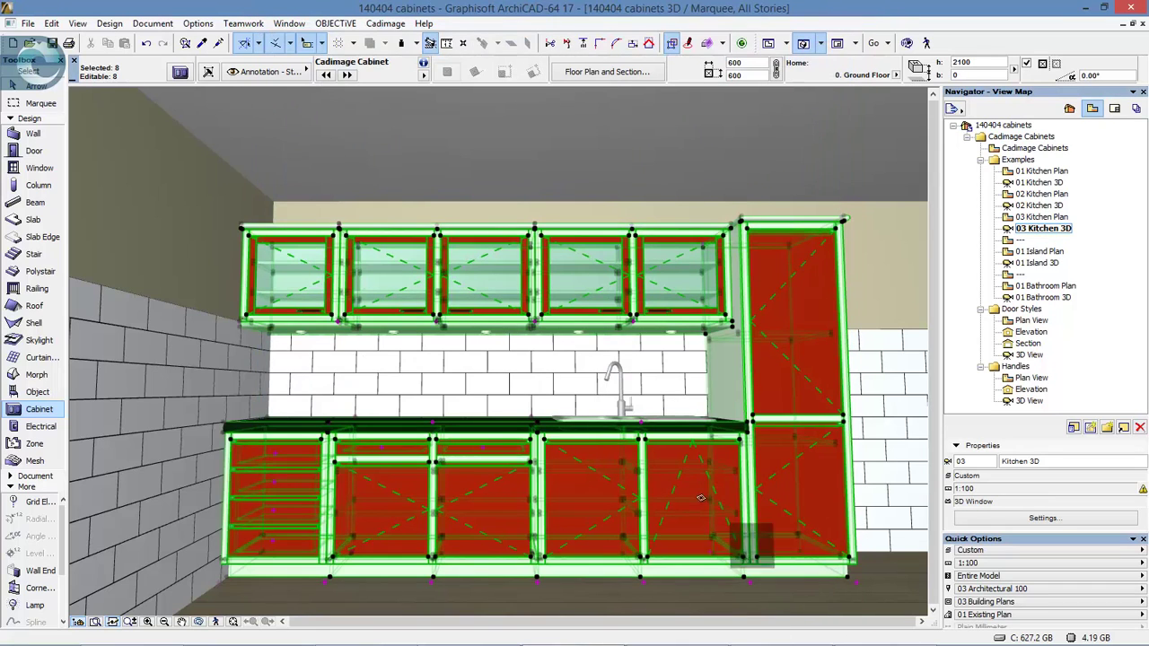
pyautogui.press('Escape')
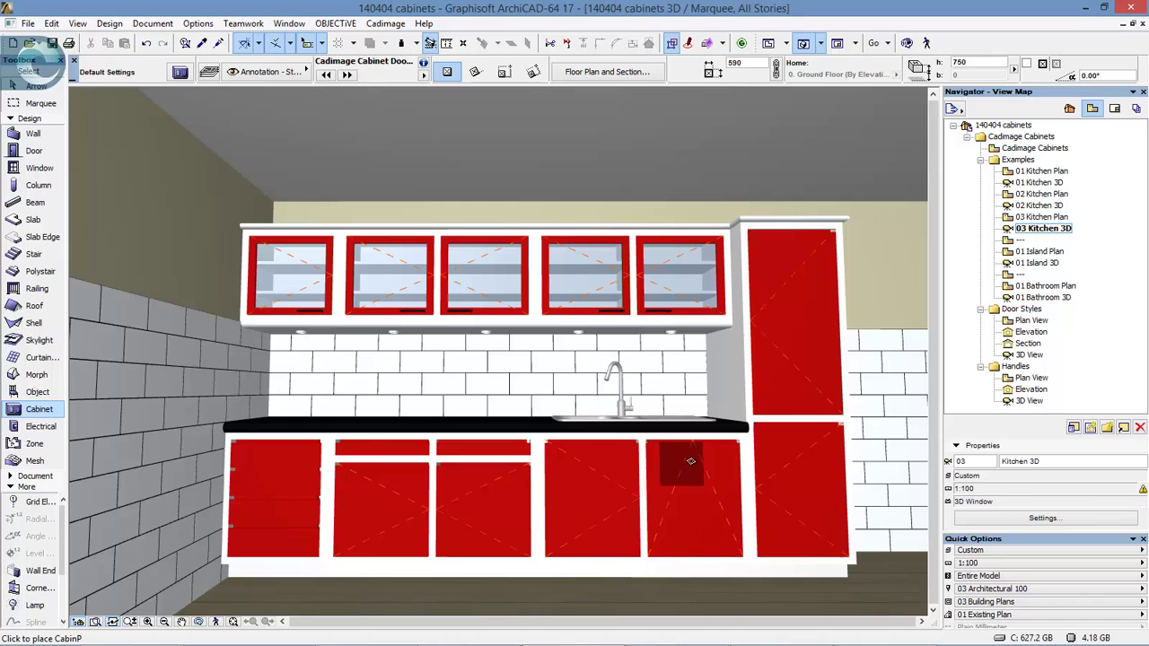
# - Open 01 Island Plan, then the 01 Island 3D view of the curved timber island
pyautogui.click(1037, 252)
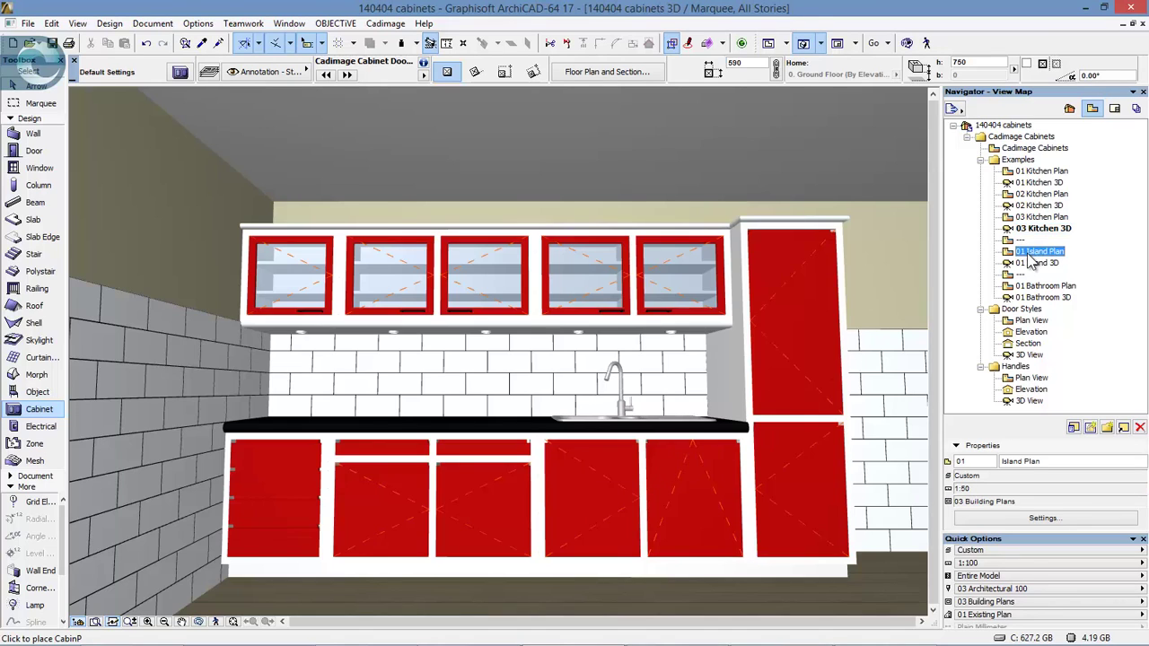
pyautogui.doubleClick(1037, 253)
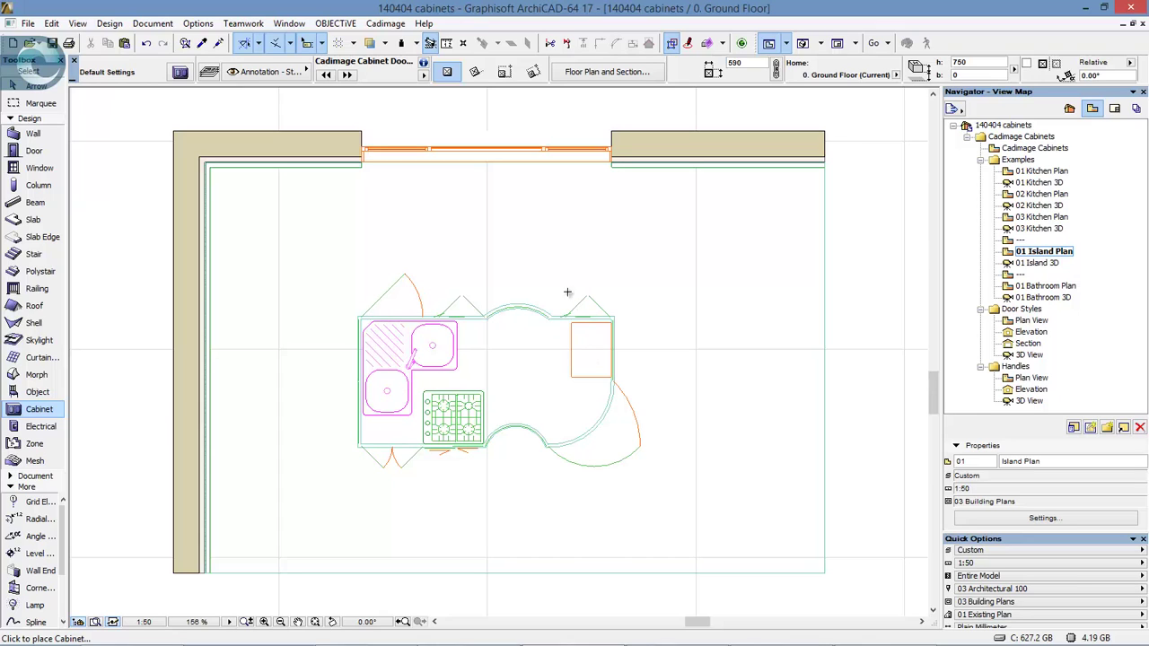
pyautogui.doubleClick(1033, 263)
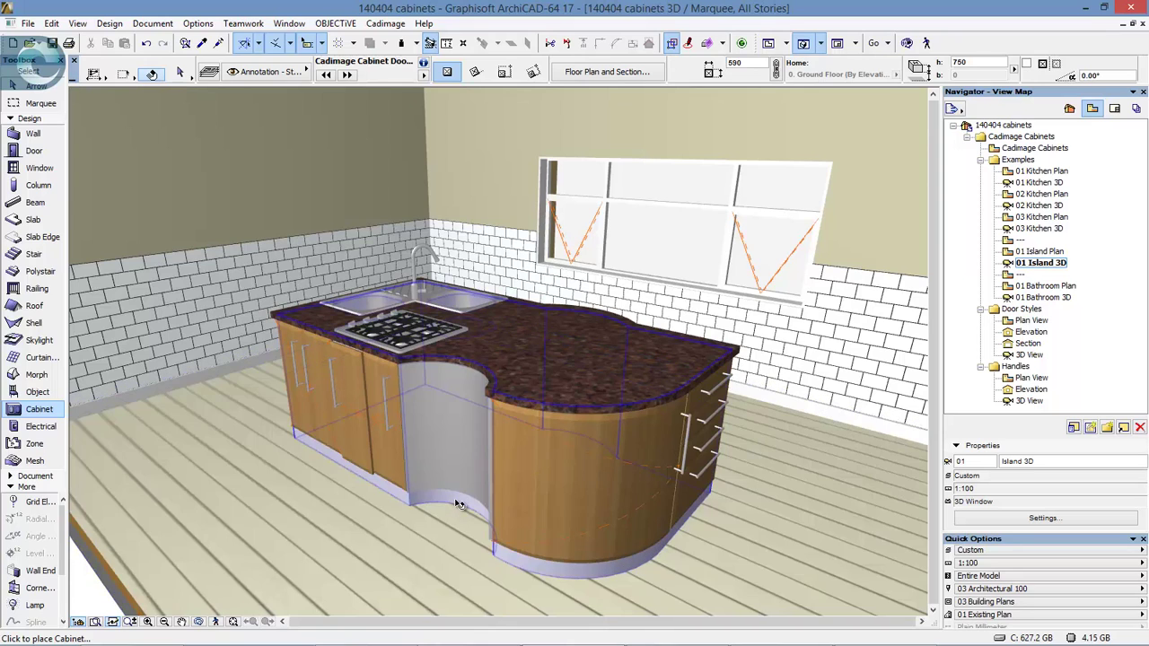
pyautogui.keyDown('shift'); pyautogui.click(458, 509); pyautogui.keyUp('shift')
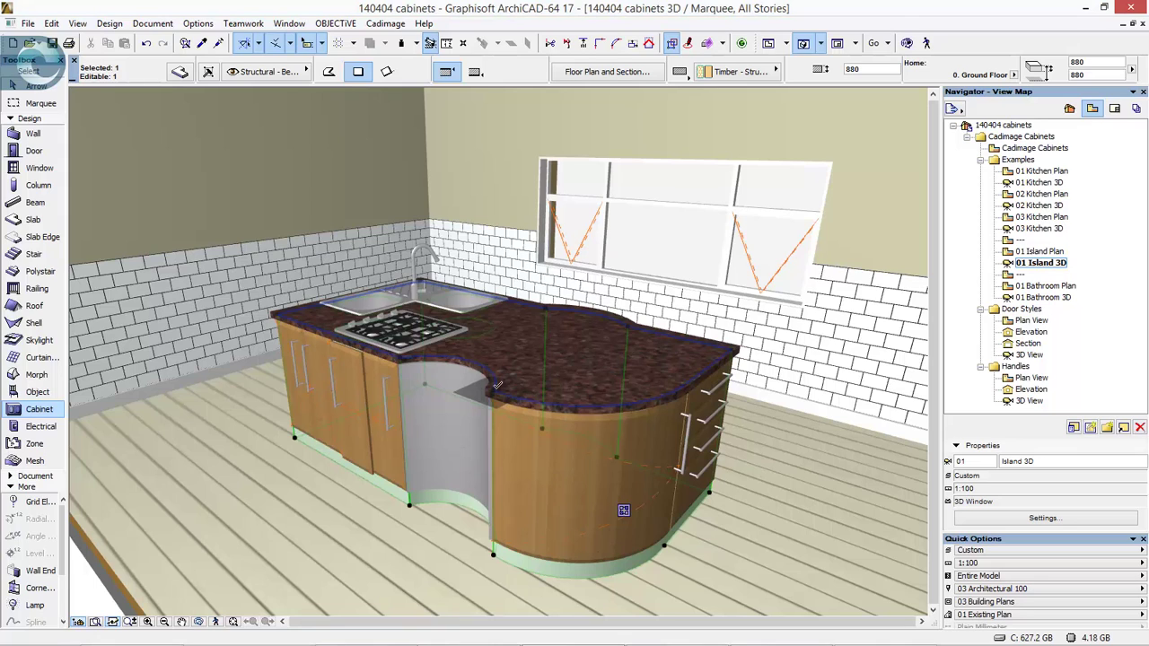
pyautogui.press('Escape')
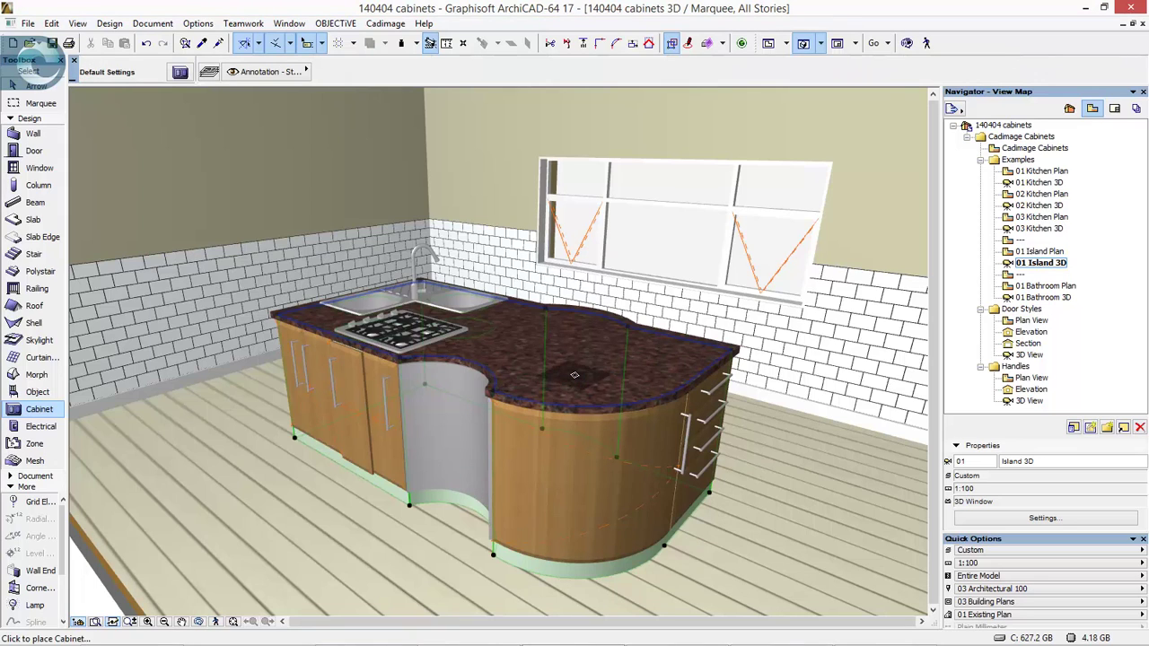
pyautogui.keyDown('shift'); pyautogui.click(557, 373); pyautogui.keyUp('shift')
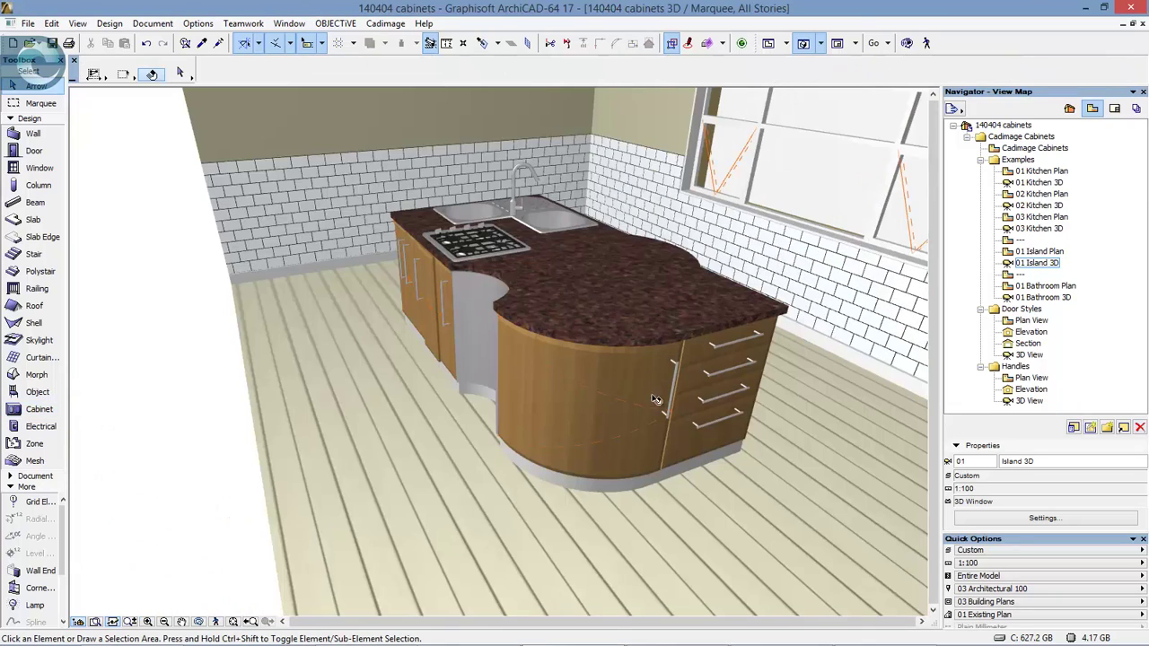
pyautogui.keyDown('shift'); pyautogui.moveTo(766, 359); pyautogui.dragTo(397, 323, button='middle'); pyautogui.keyUp('shift')
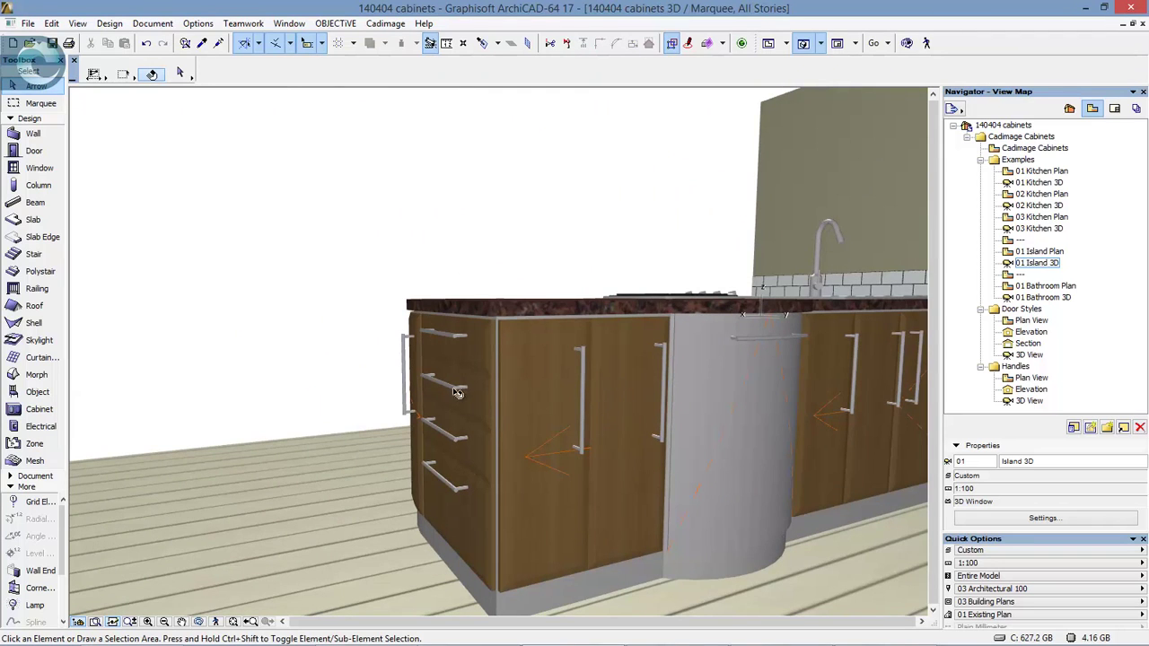
pyautogui.moveTo(458, 393)
pyautogui.keyDown('shift'); pyautogui.mouseDown(button='middle')
pyautogui.moveTo(538, 395)
pyautogui.moveTo(473, 398)
pyautogui.mouseUp(button='middle'); pyautogui.keyUp('shift')
pyautogui.keyDown('shift'); pyautogui.moveTo(679, 412); pyautogui.dragTo(619, 386, button='middle'); pyautogui.keyUp('shift')
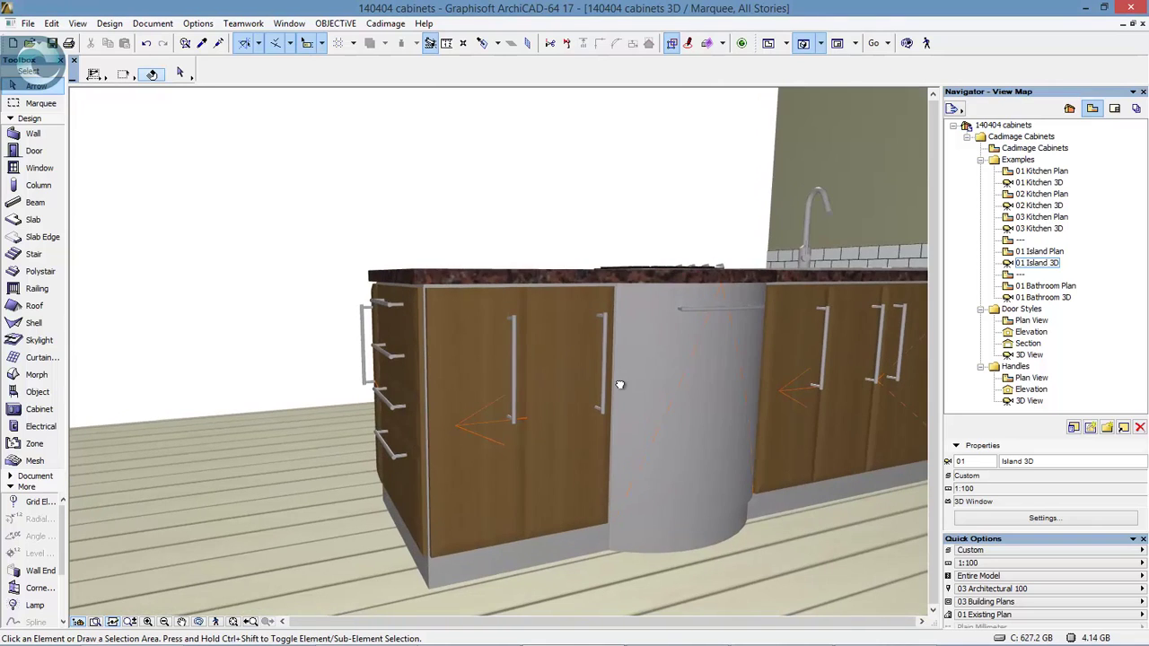
pyautogui.click(476, 365)
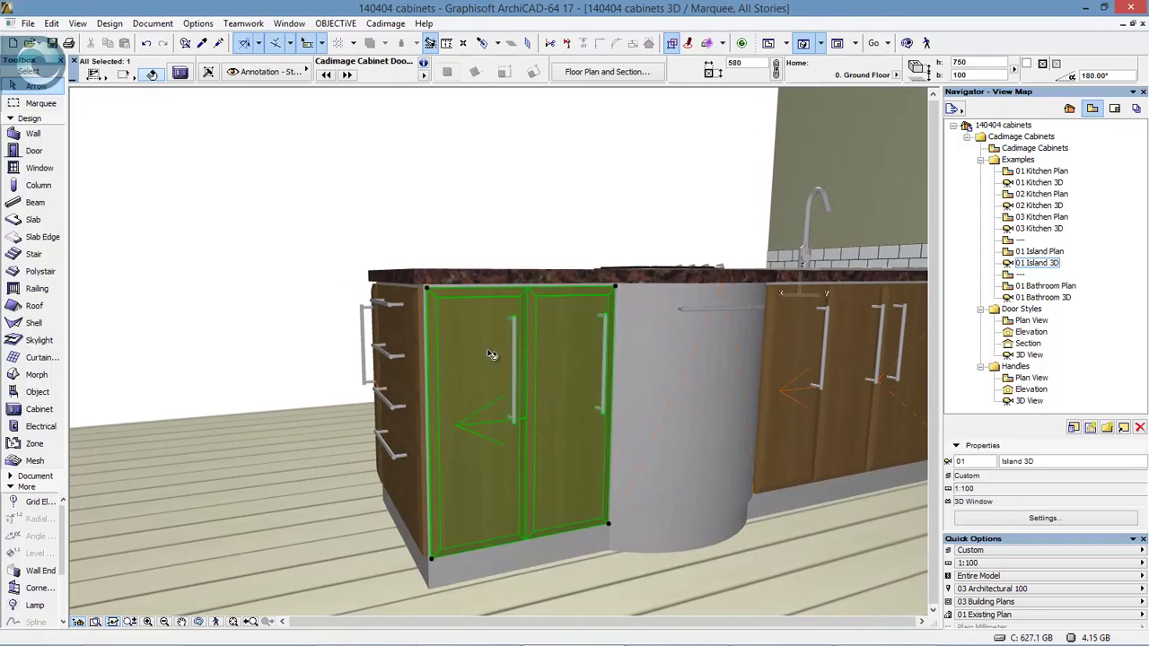
pyautogui.click(180, 74)
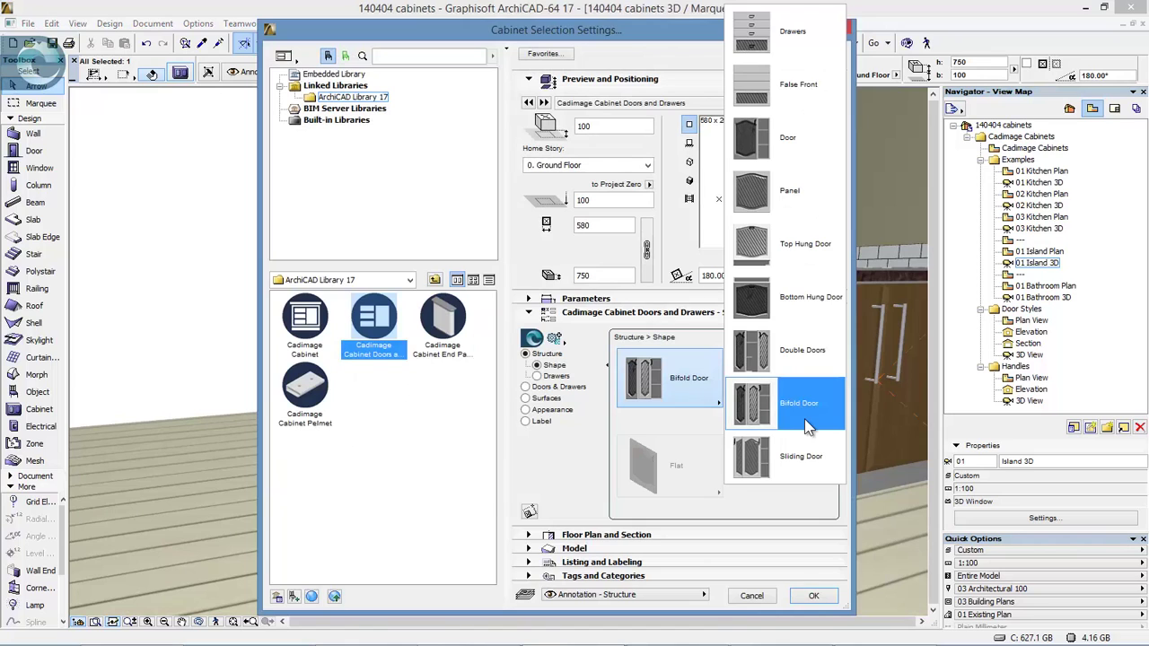
pyautogui.click(806, 427)
pyautogui.press('Return')
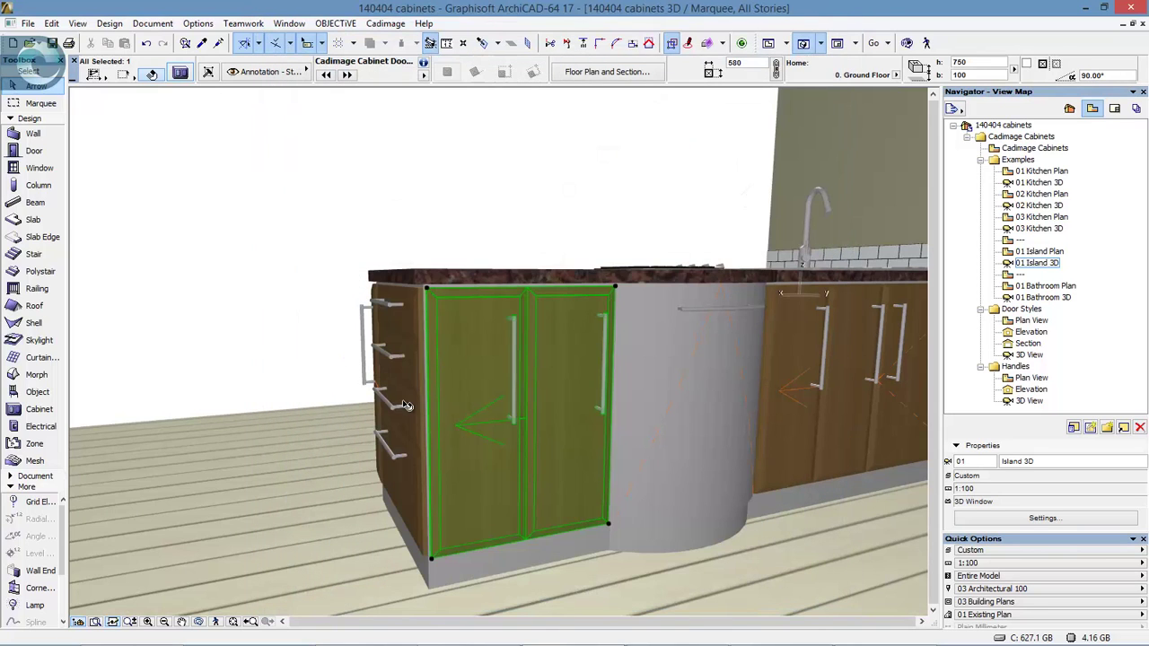
pyautogui.click(405, 405)
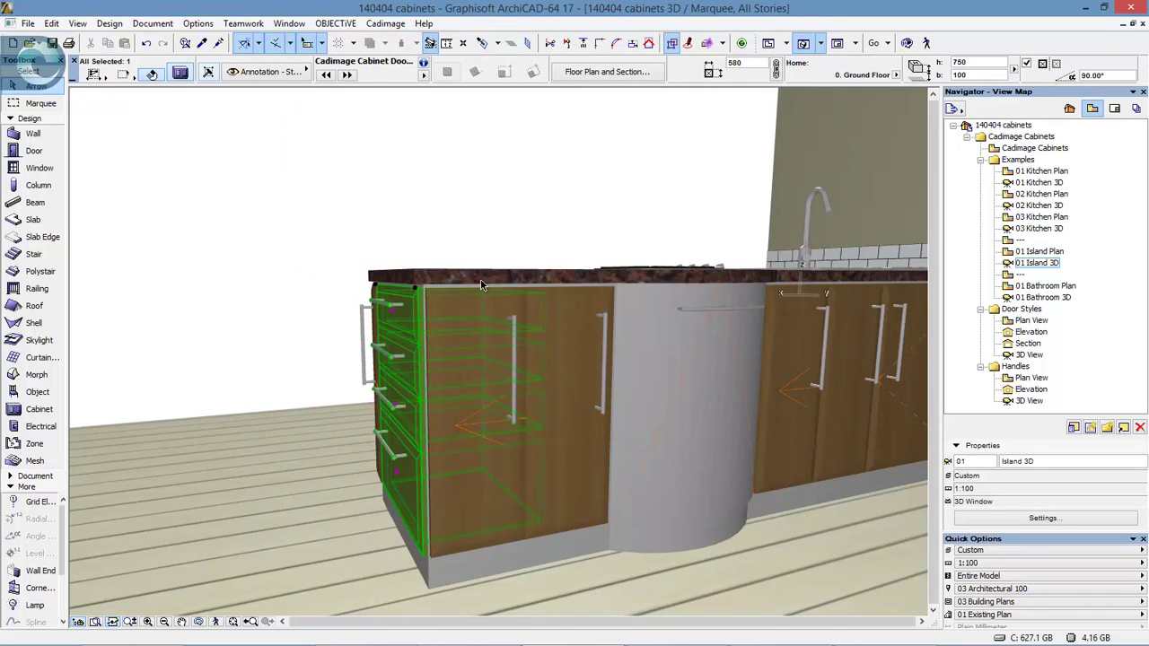
pyautogui.hotkey('ctrl', 't')
pyautogui.click(665, 384)
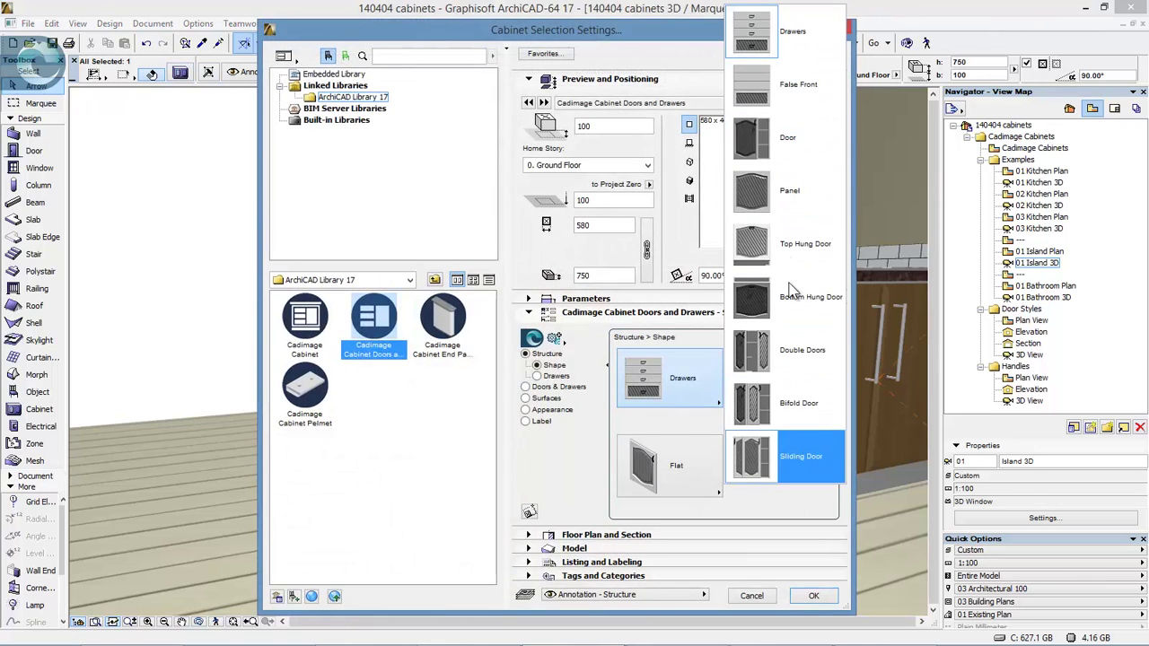
pyautogui.press('Escape')
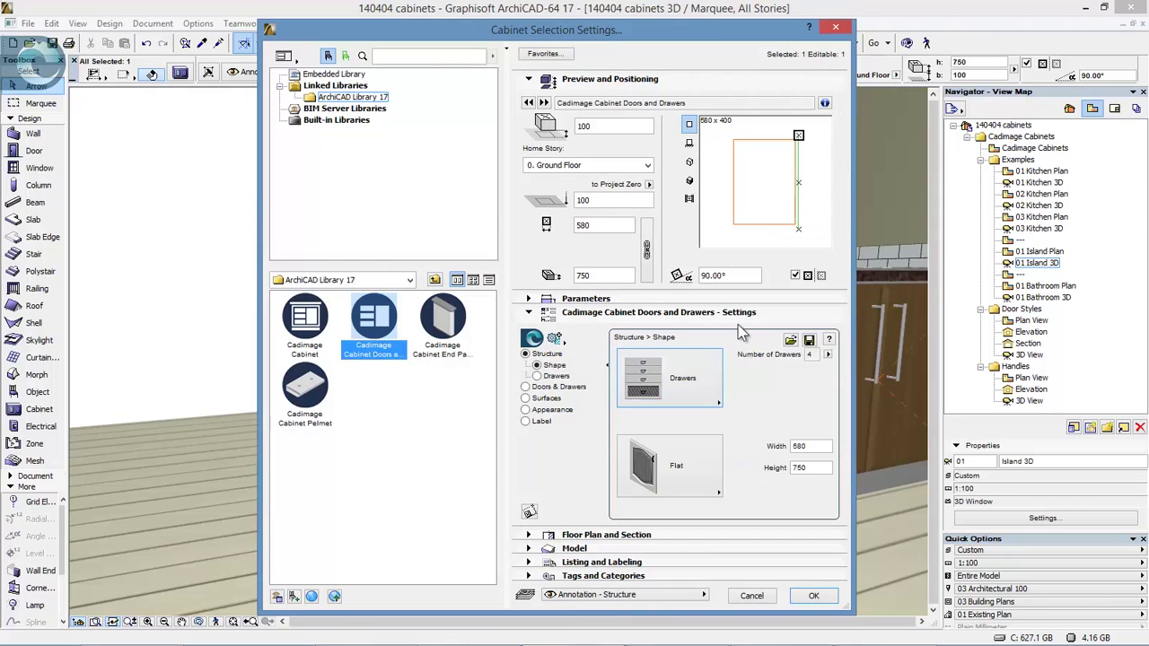
pyautogui.click(752, 596)
pyautogui.press('Escape')
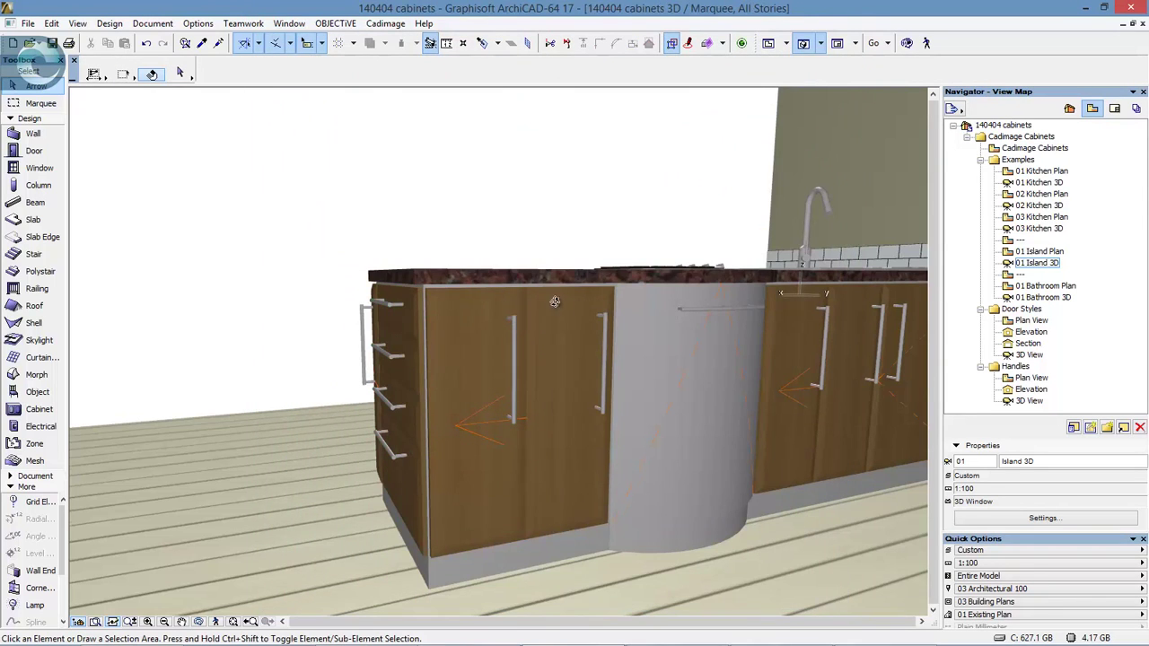
# - Orbit the island to show its sink, hob and curved end, then select the curved door panels
pyautogui.keyDown('shift'); pyautogui.moveTo(555, 302); pyautogui.dragTo(685, 321, button='middle'); pyautogui.keyUp('shift')
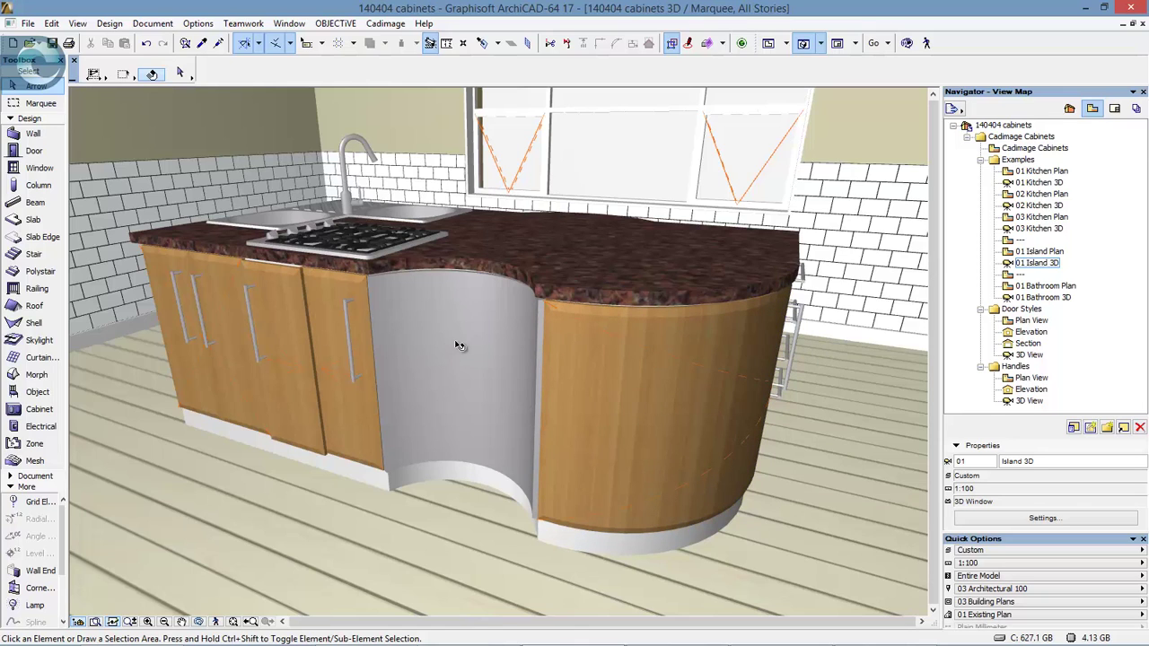
pyautogui.click(473, 388)
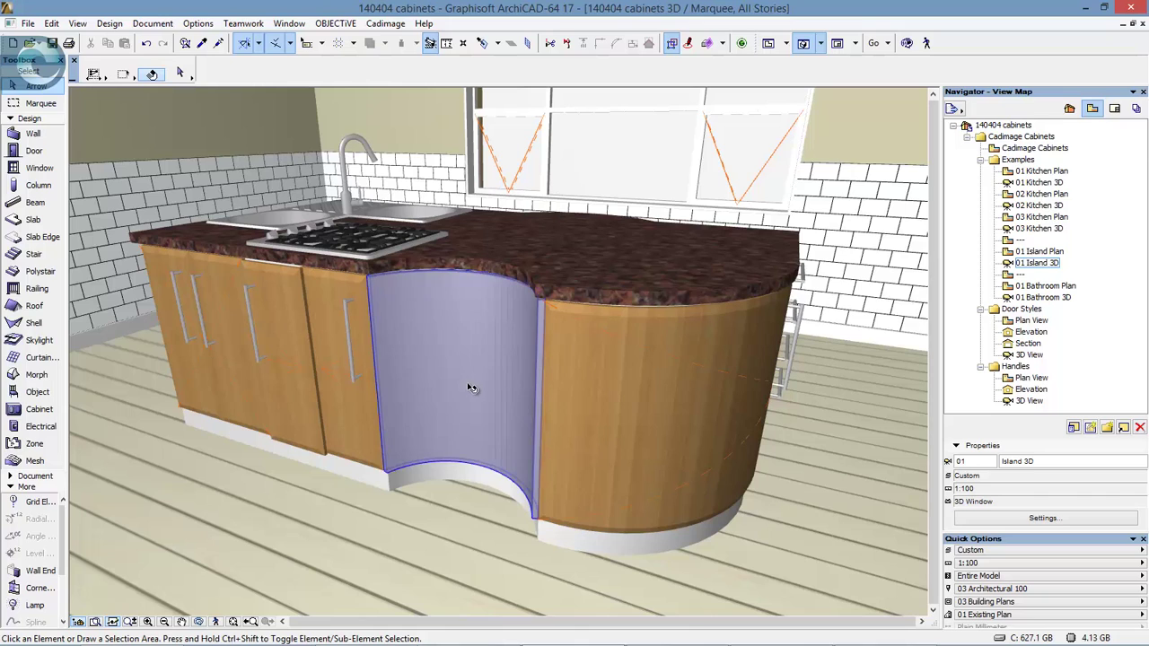
pyautogui.press('Escape')
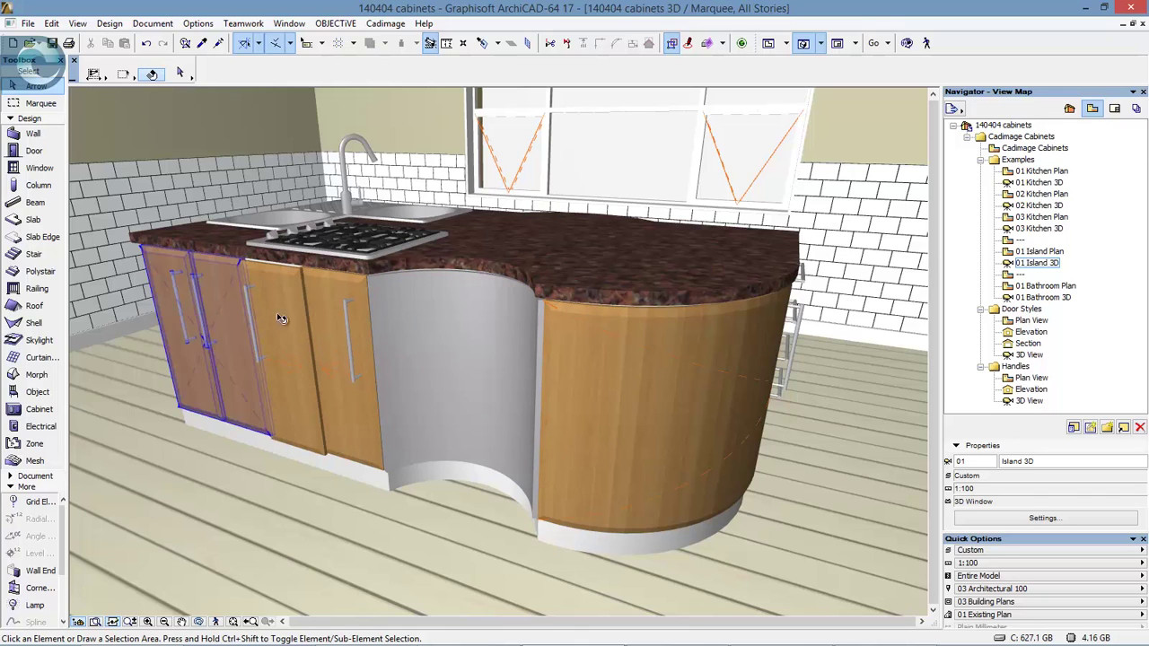
pyautogui.click(704, 320)
pyautogui.keyDown('shift'); pyautogui.click(453, 377); pyautogui.keyUp('shift')
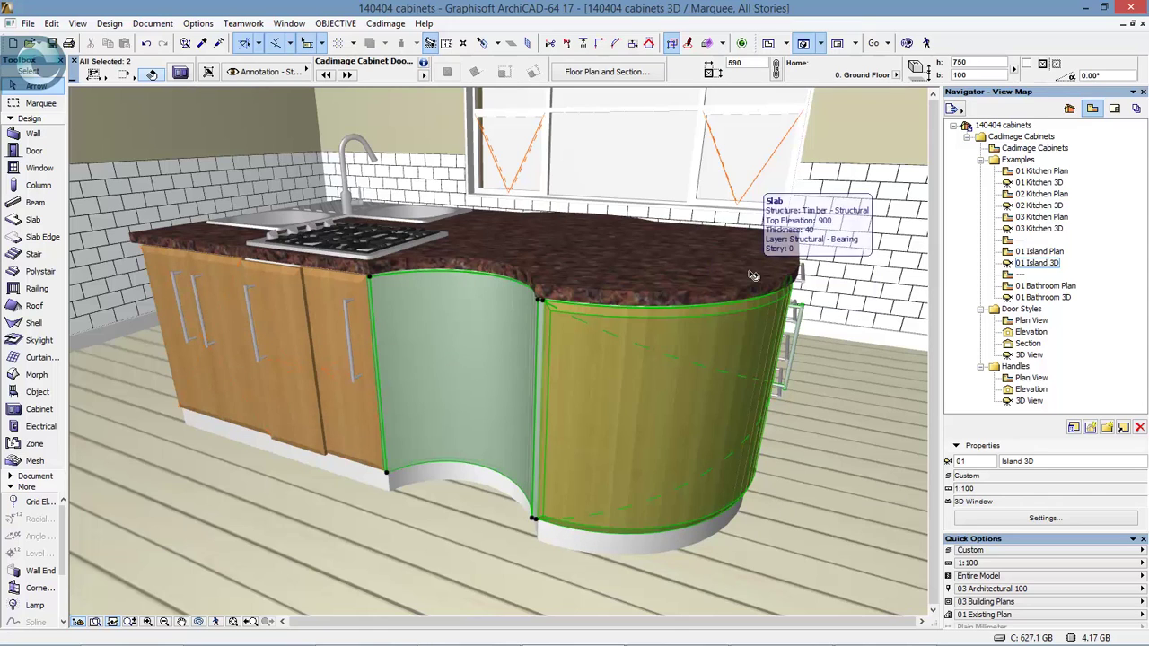
# - Open 01 Bathroom Plan and 01 Bathroom 3D, then open the vanity cabinet run's Cabinet Selection Settings
pyautogui.doubleClick(1044, 286)
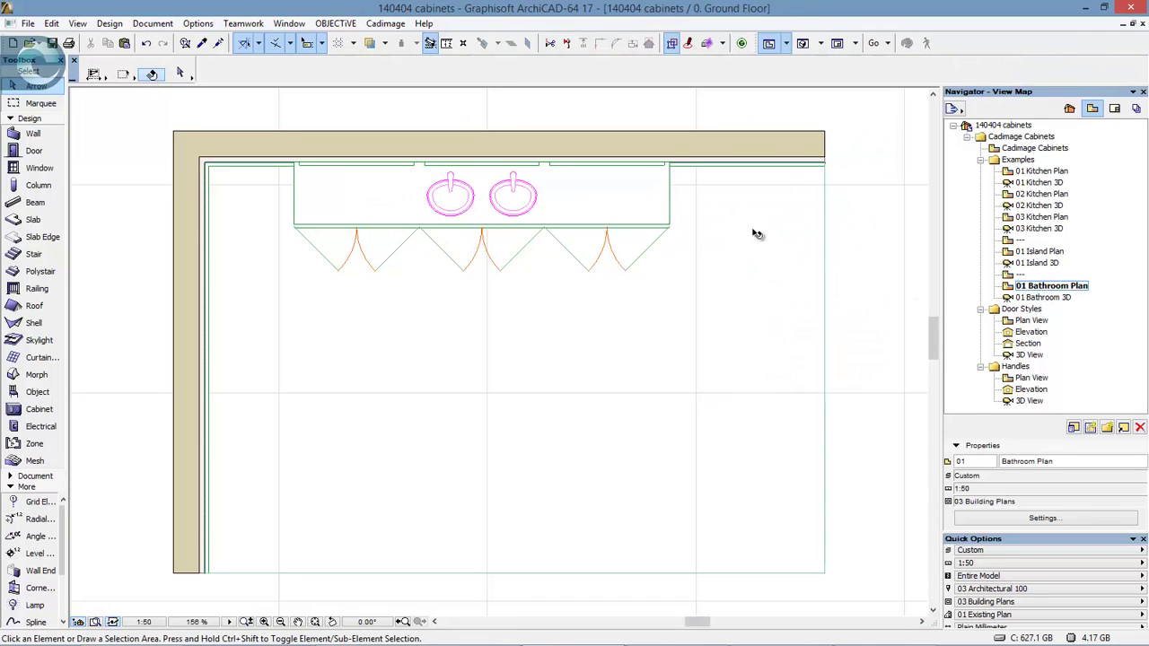
pyautogui.doubleClick(1044, 299)
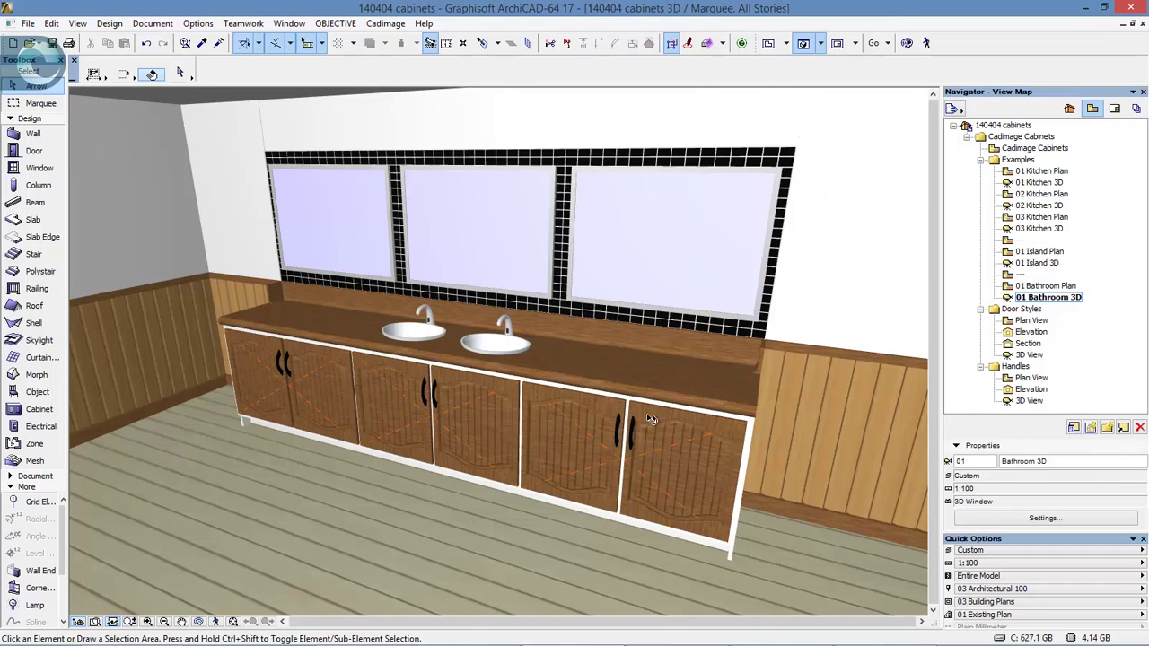
pyautogui.click(558, 425)
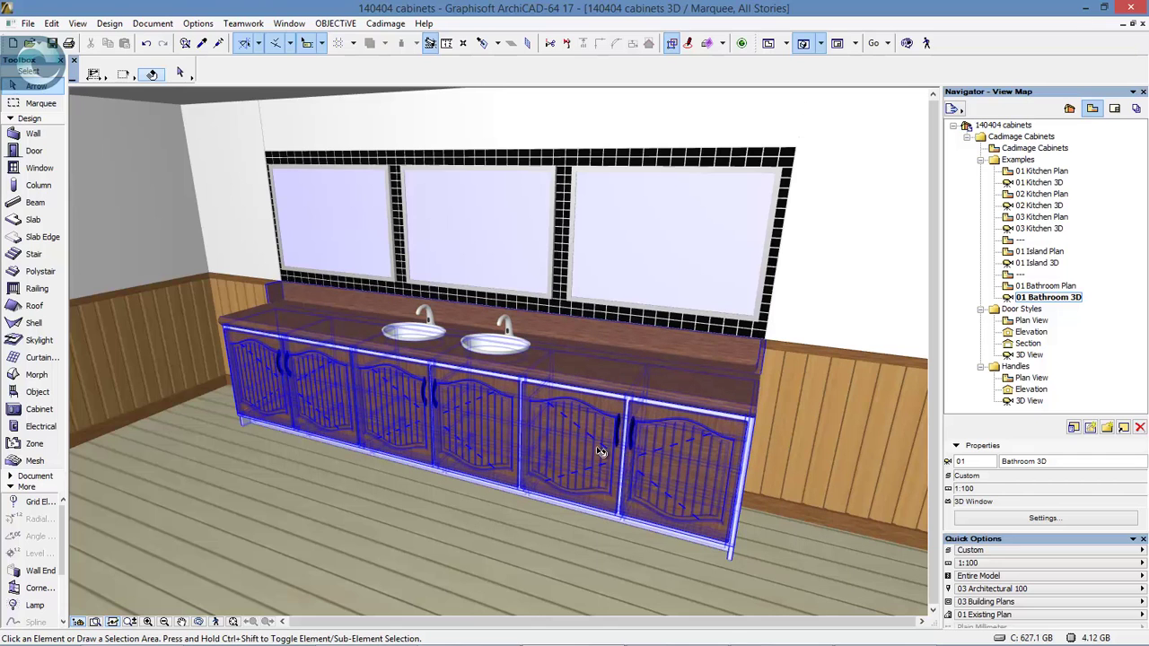
pyautogui.doubleClick(601, 452)
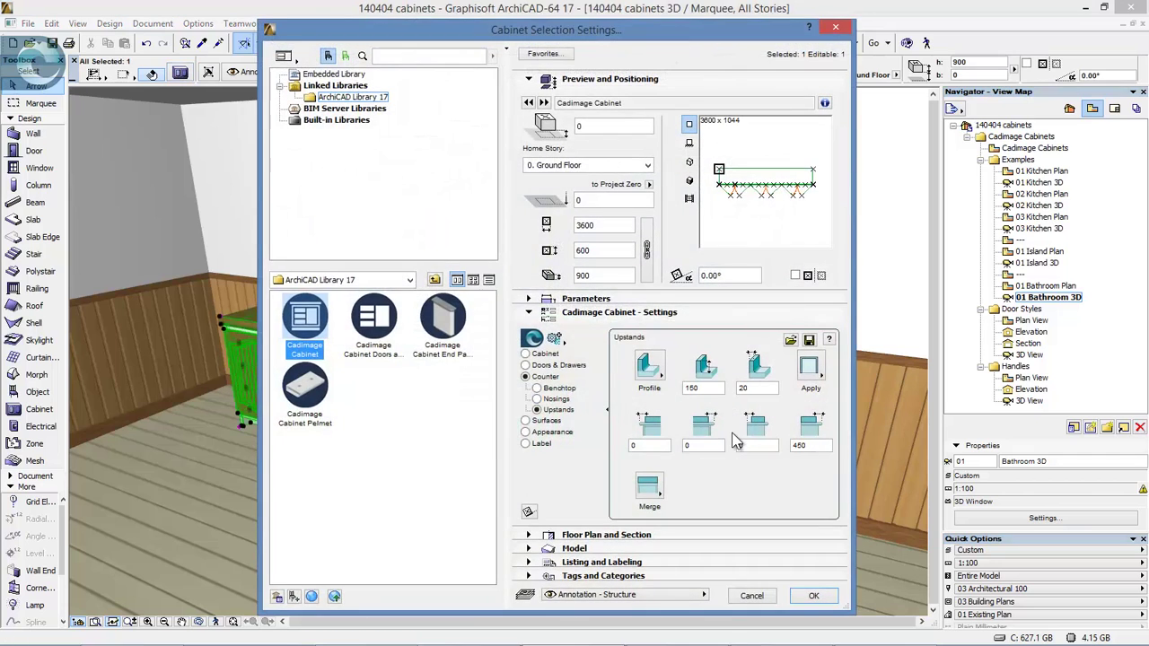
# - Try 5 modules on the 3600 cabinet, revert to Set Module Width, and cancel the dialog
pyautogui.click(546, 353)
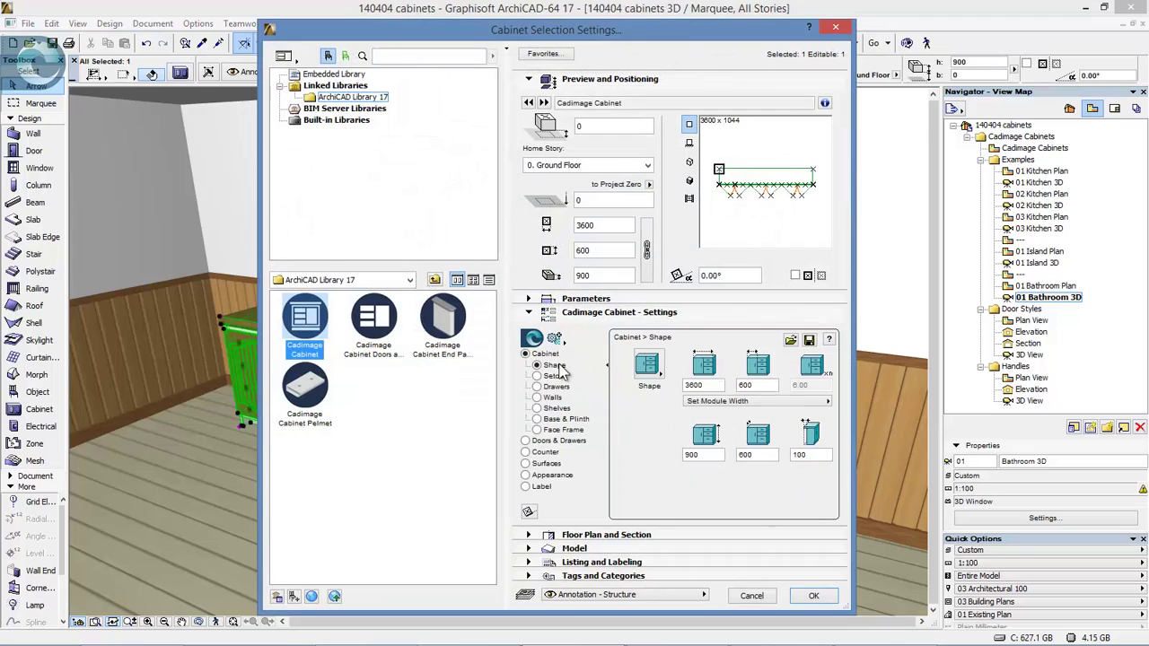
pyautogui.doubleClick(705, 385)
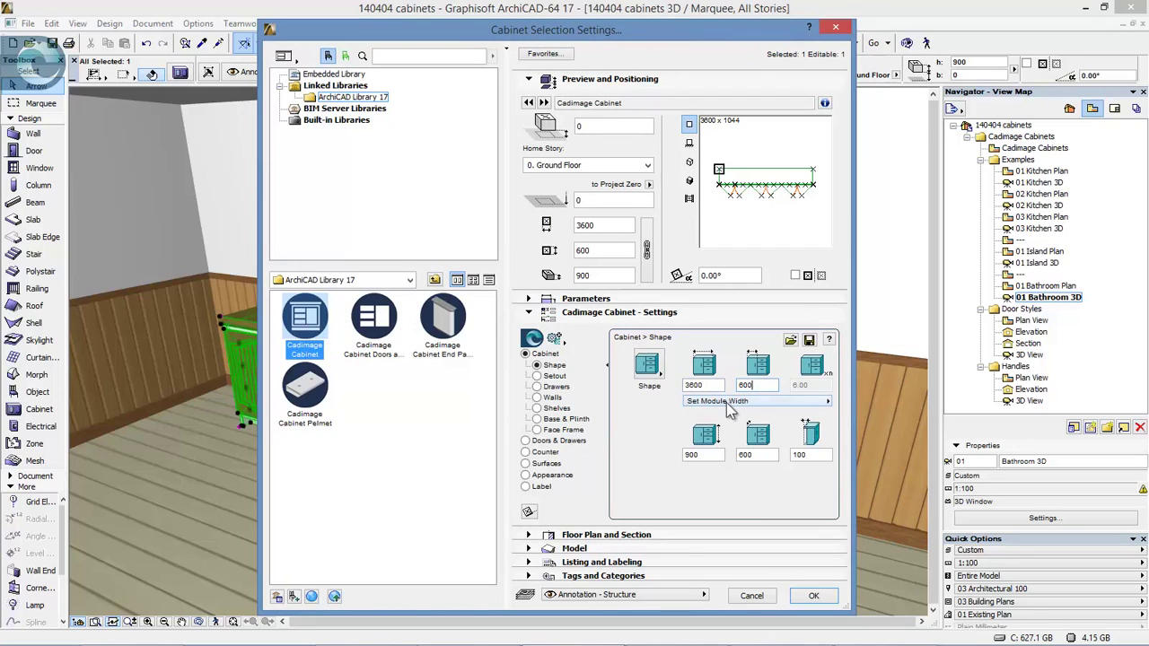
pyautogui.click(732, 401)
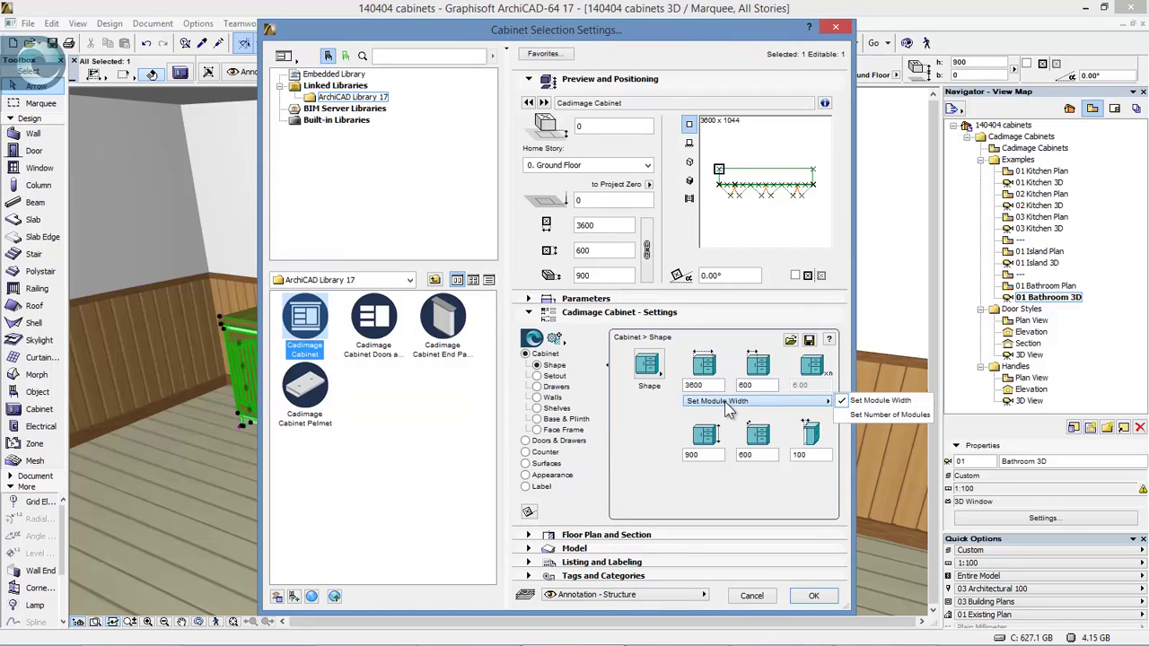
pyautogui.click(885, 415)
pyautogui.click(810, 386)
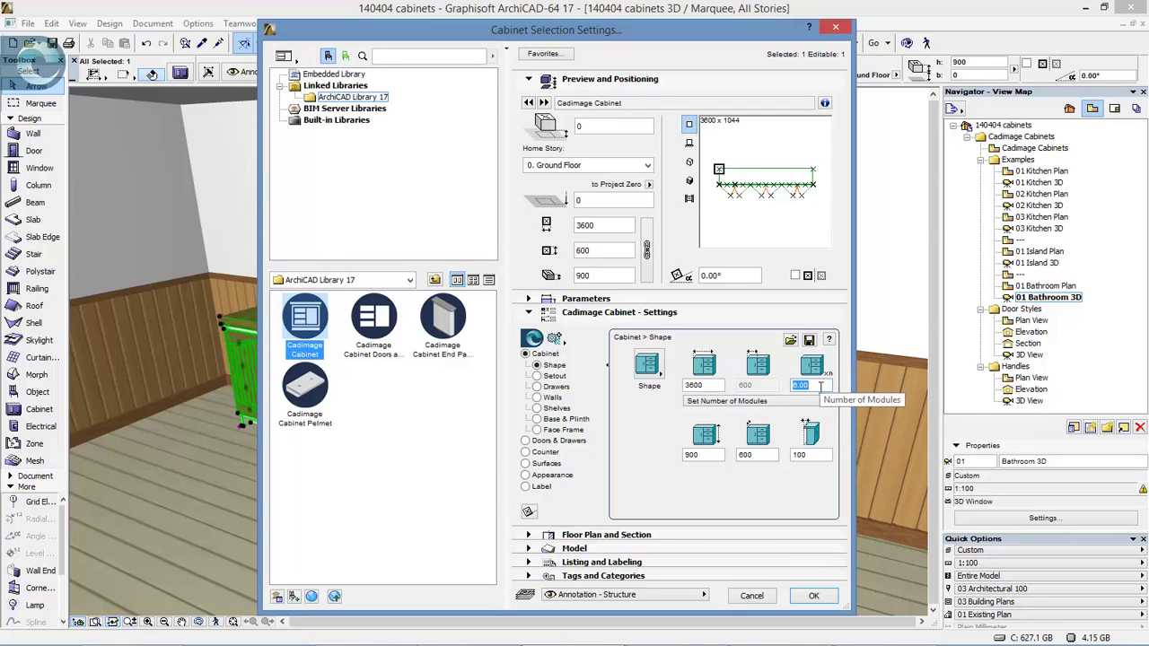
pyautogui.write('5')
pyautogui.press('Return')
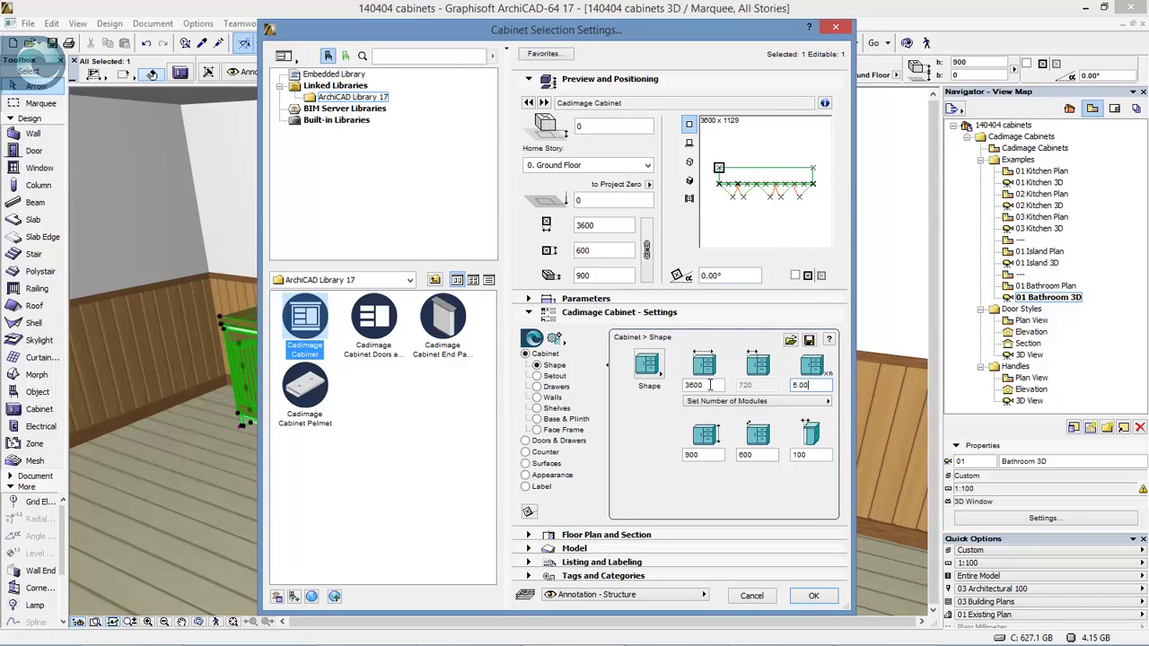
pyautogui.click(808, 402)
pyautogui.click(885, 414)
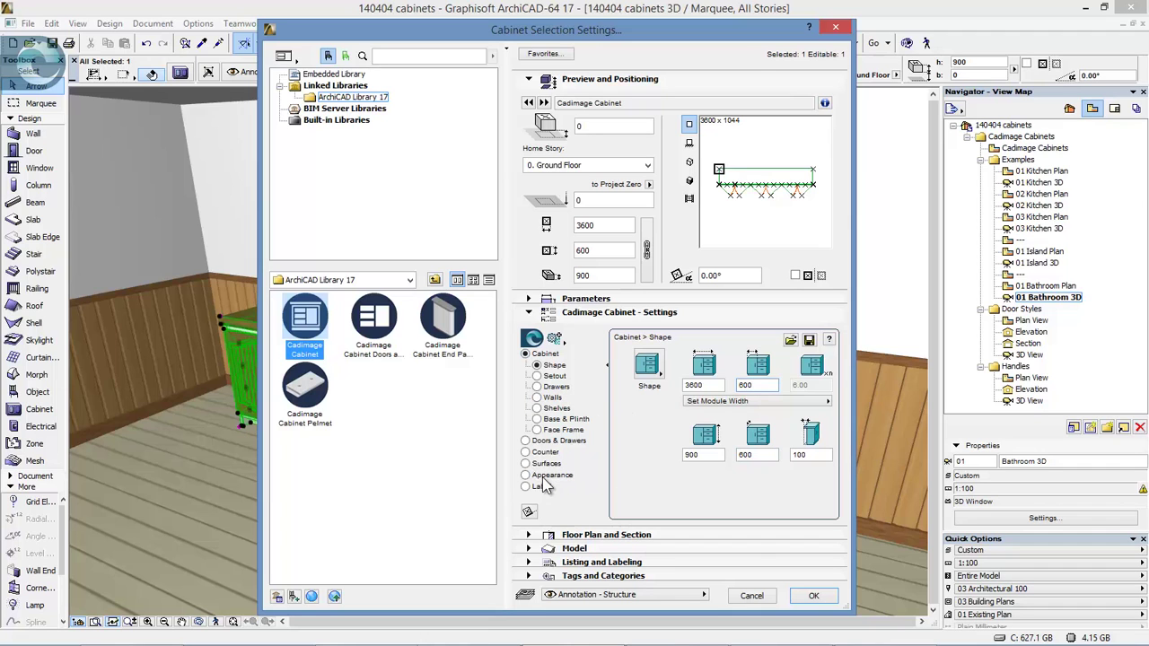
pyautogui.click(808, 598)
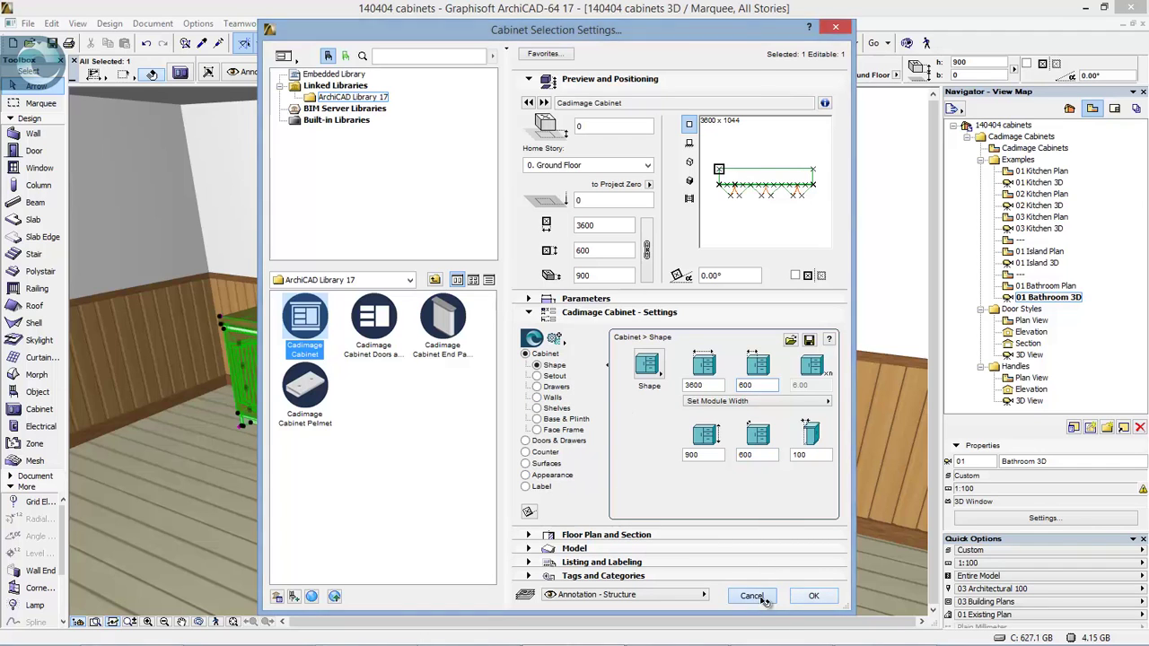
# - Select and deselect the bathroom cabinet run and the floor slab to inspect them
pyautogui.press('Escape')
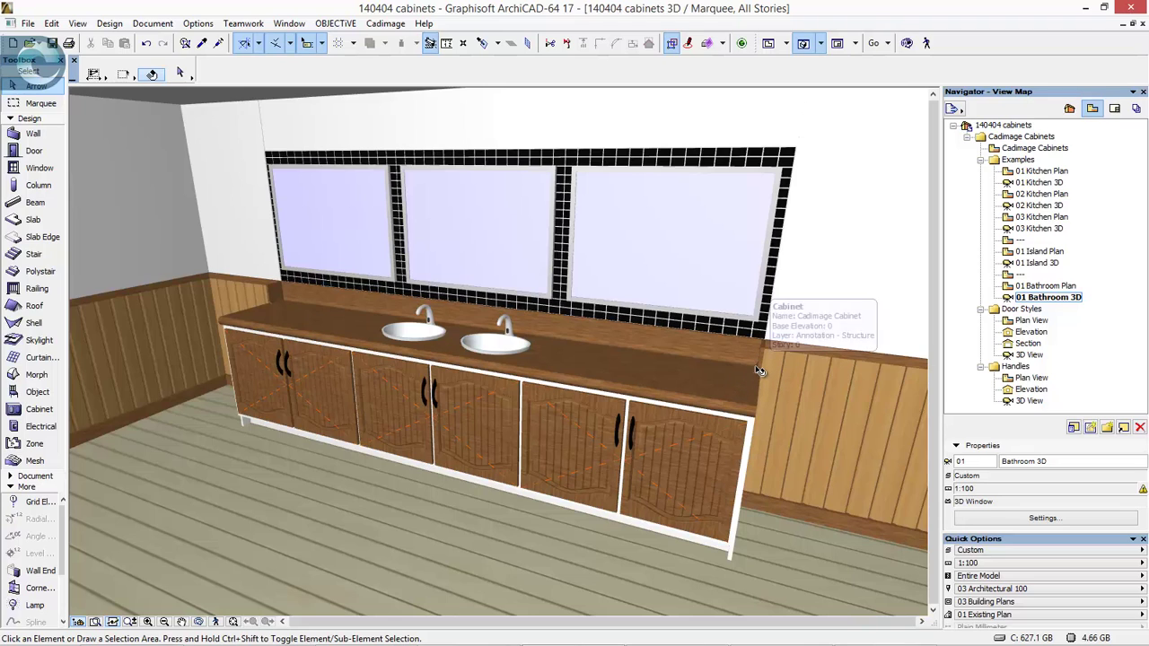
pyautogui.click(758, 371)
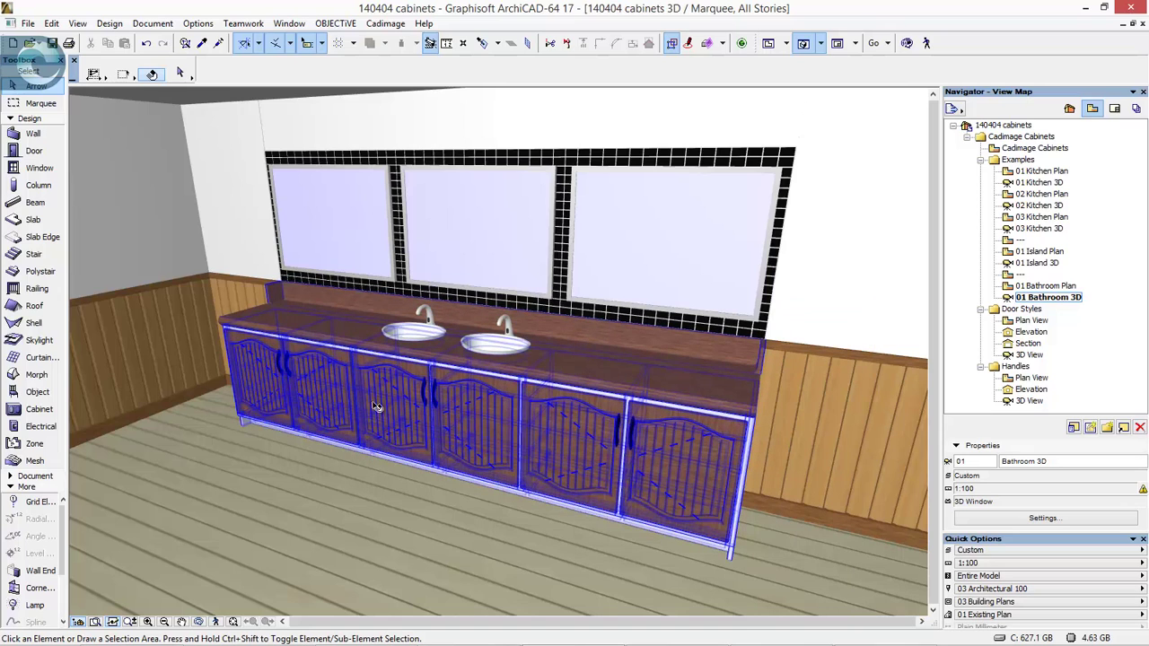
pyautogui.press('Escape')
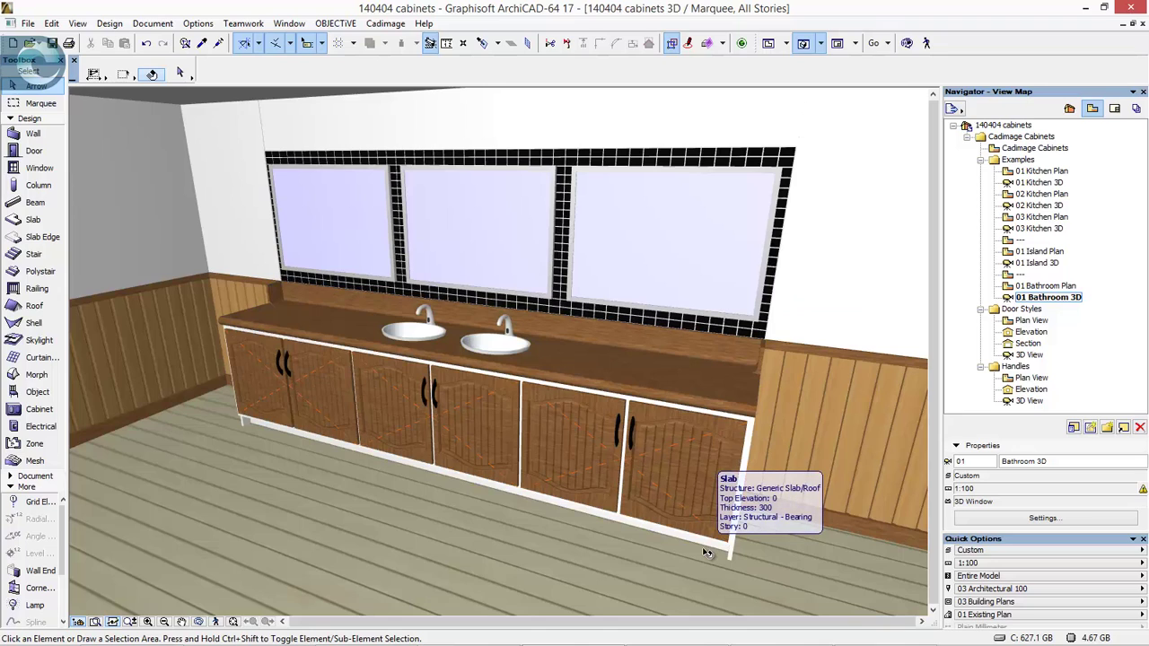
pyautogui.click(706, 552)
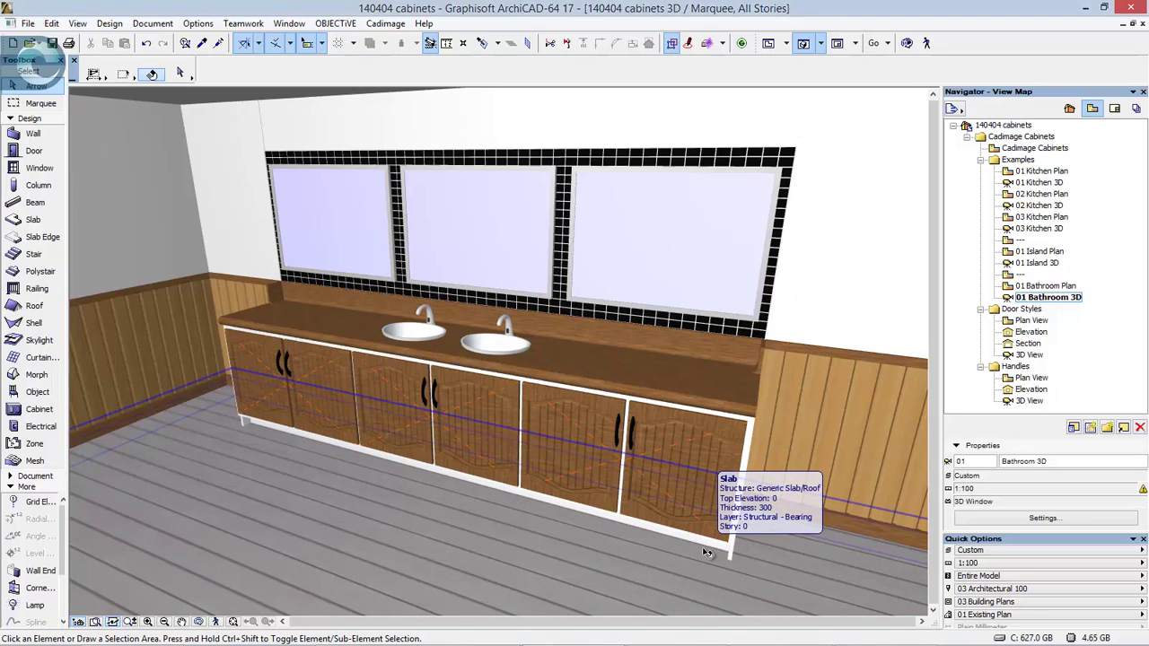
pyautogui.press('Escape')
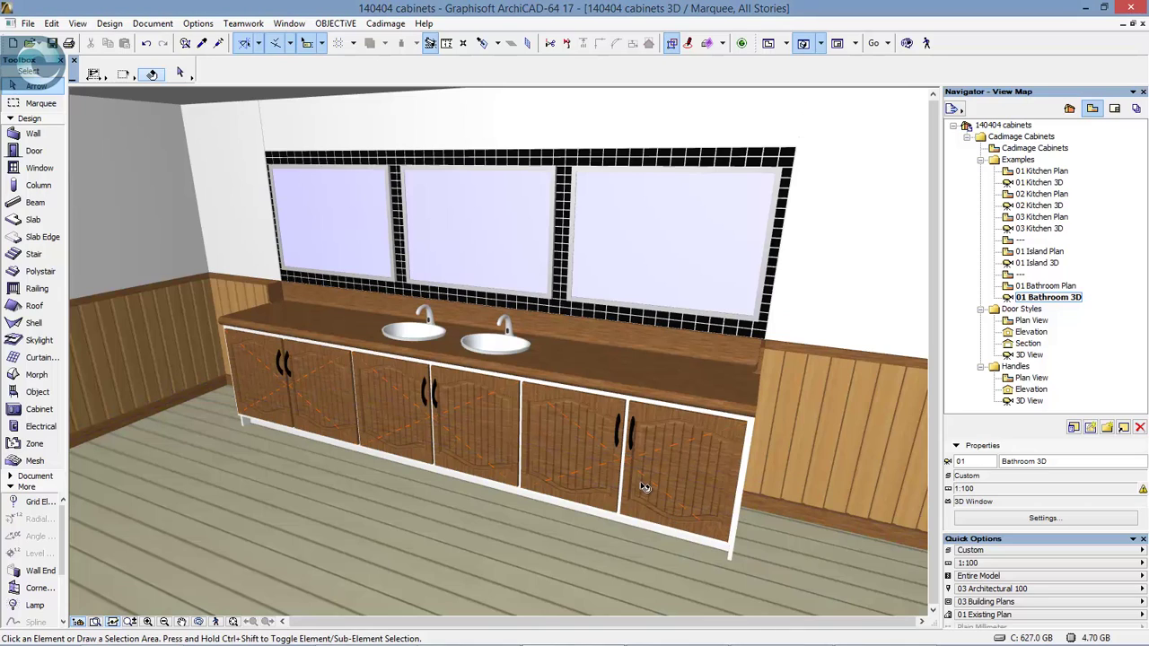
# - Zoom into the two right carved doors and handles, then open the Door Styles Plan View
pyautogui.click(148, 622)
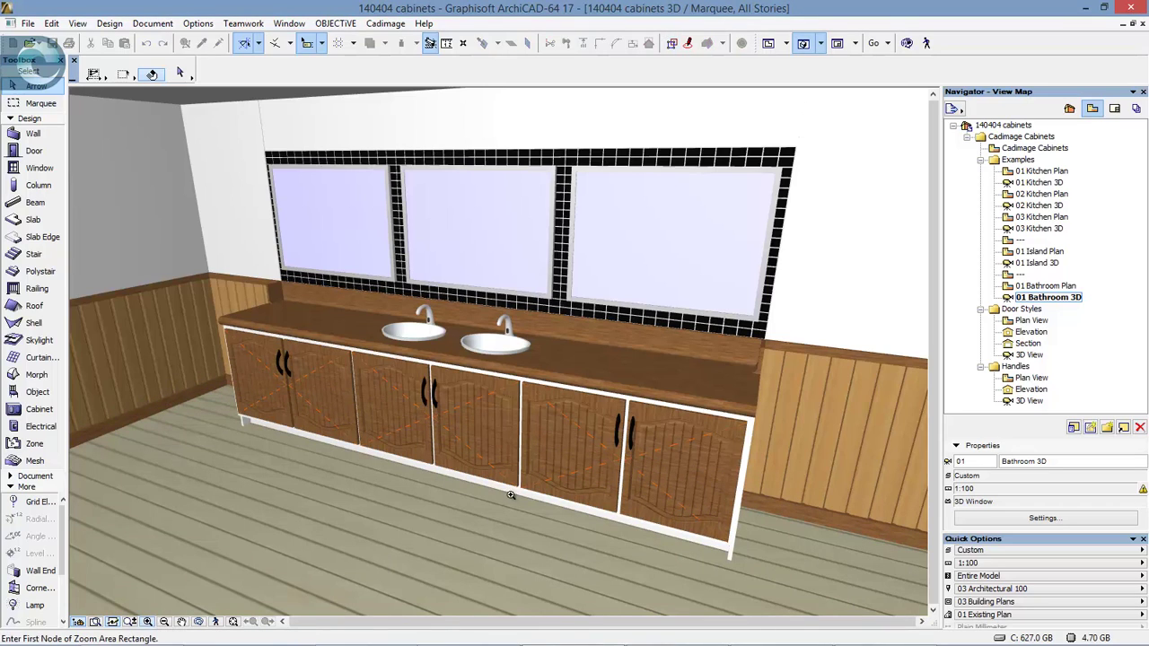
pyautogui.click(638, 406)
pyautogui.click(592, 377)
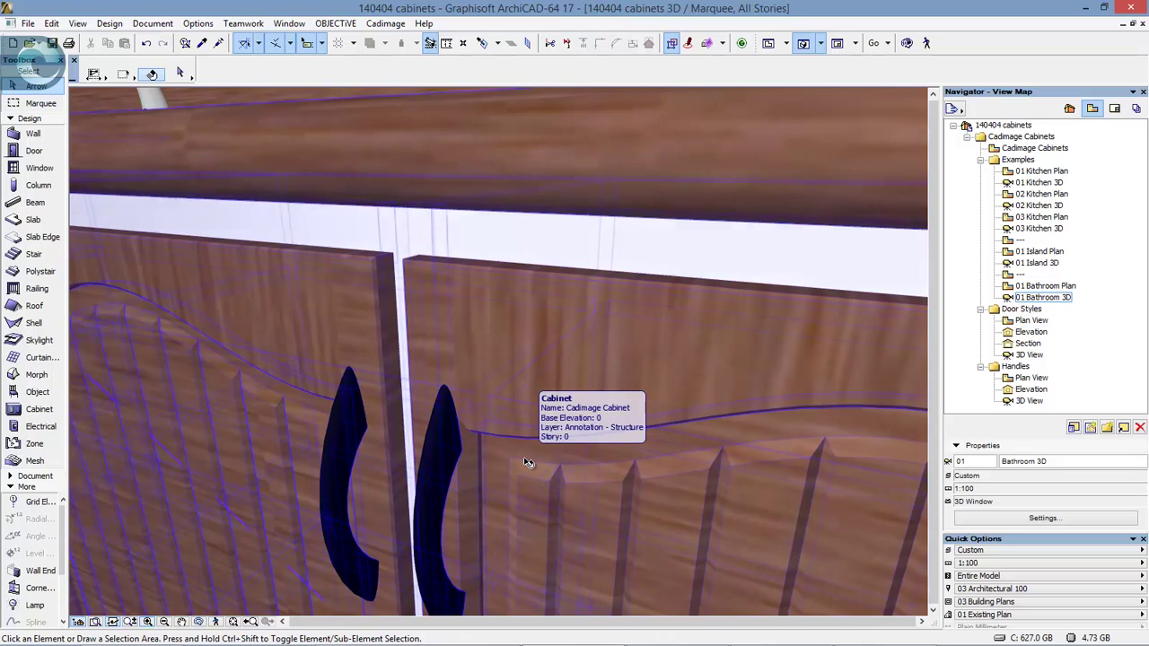
pyautogui.doubleClick(1034, 321)
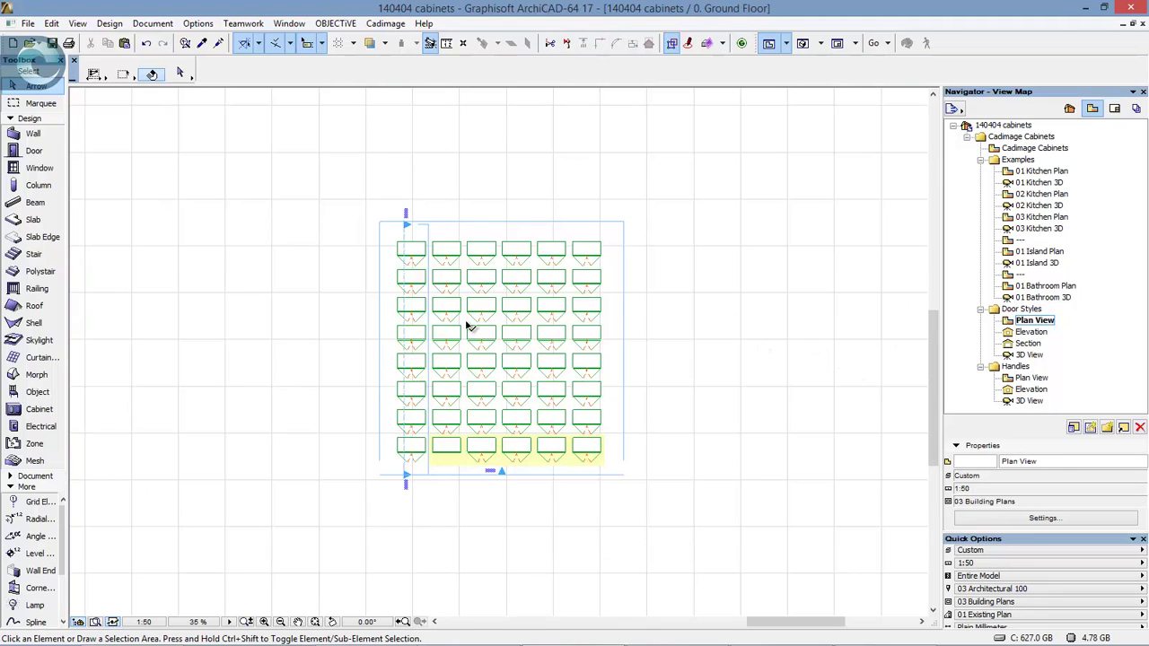
# - Open the Door Styles Elevation (E-01) showing the grid of 48 cabinet door fronts
pyautogui.scroll(2, 467, 325)
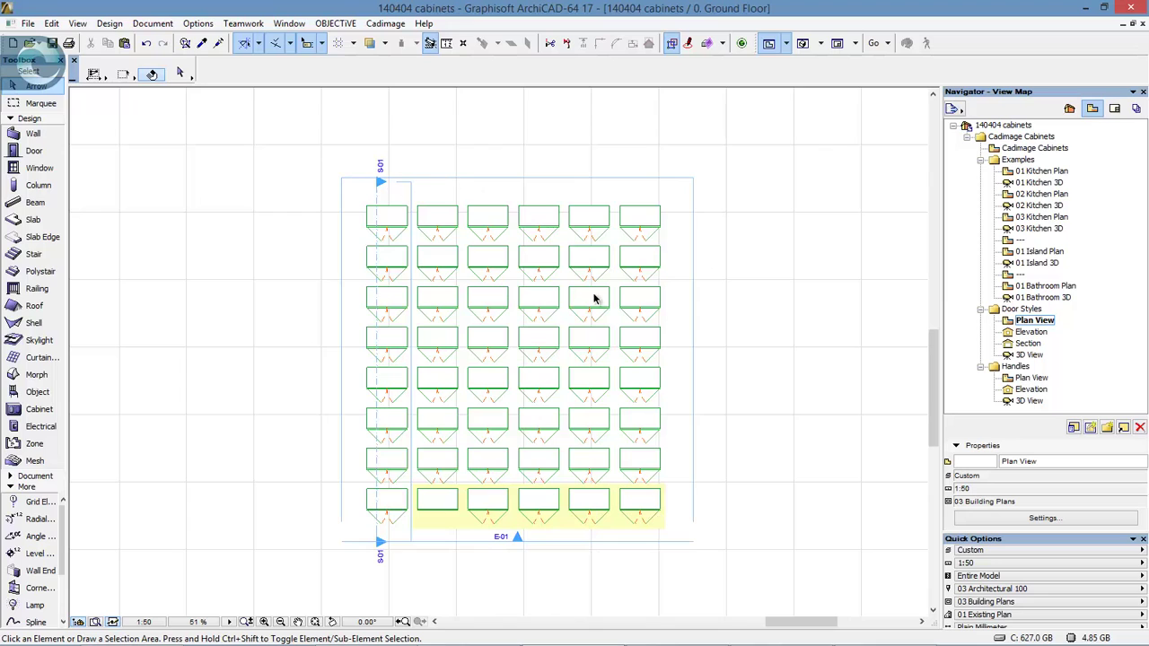
pyautogui.click(1031, 332)
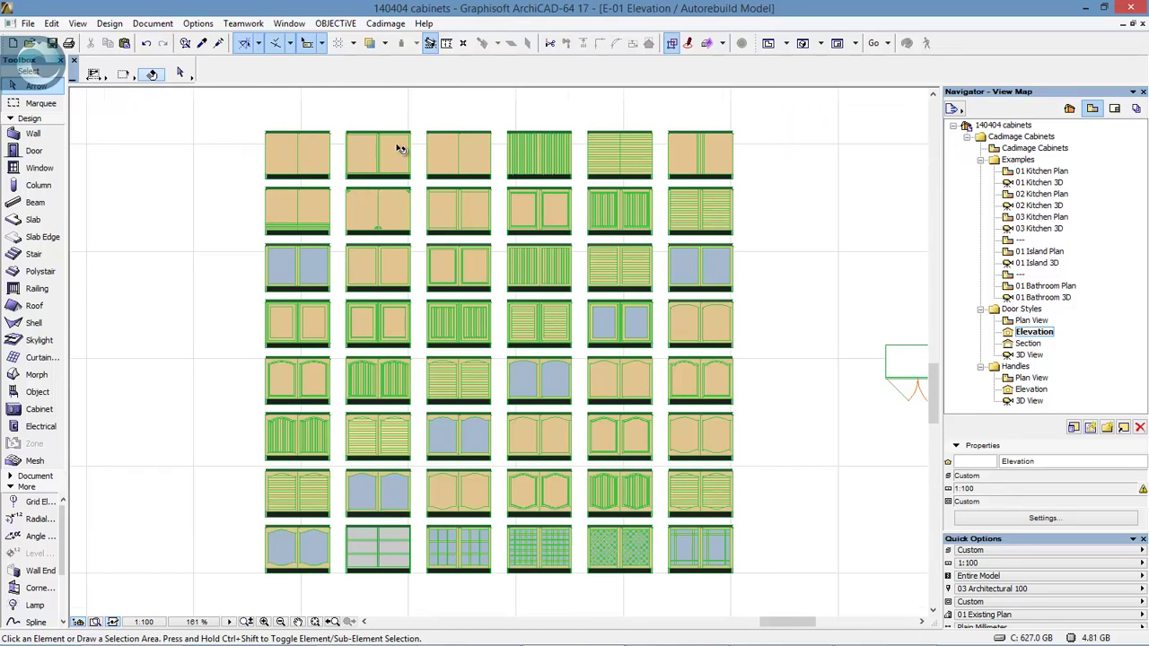
# - Select the vertical-slat cabinet and show its Doors & Drawers door panel style list
pyautogui.scroll(5, 401, 149)
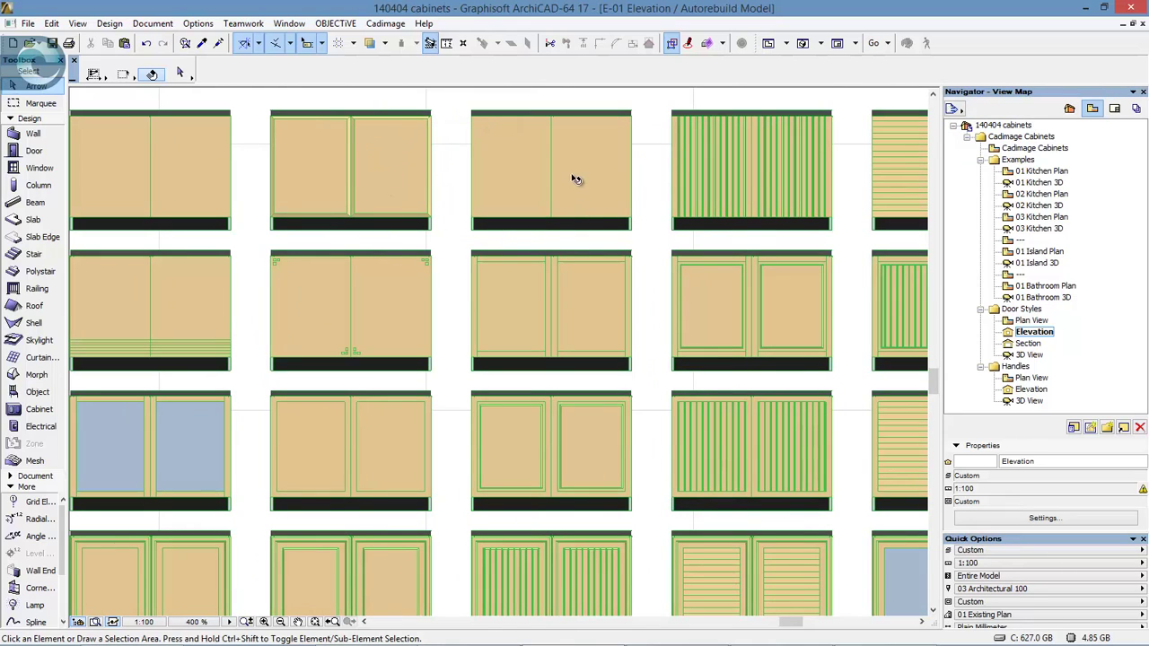
pyautogui.keyDown('shift'); pyautogui.hscroll(3, 755, 160); pyautogui.keyUp('shift')
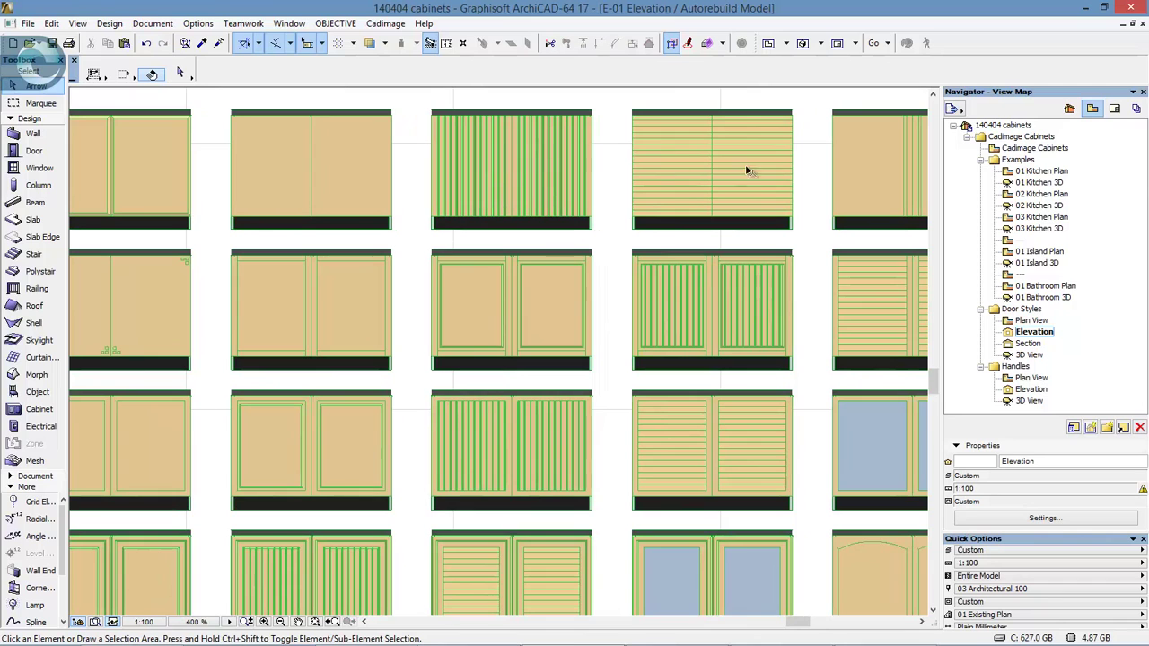
pyautogui.click(568, 162)
pyautogui.click(180, 72)
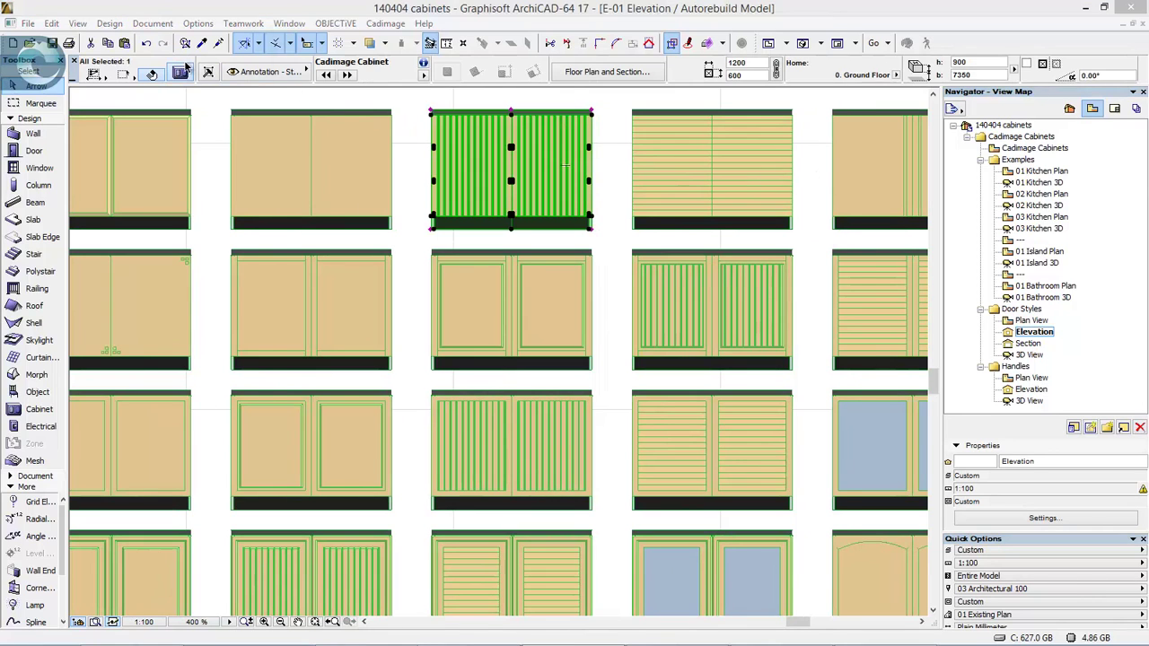
pyautogui.click(526, 366)
pyautogui.click(644, 381)
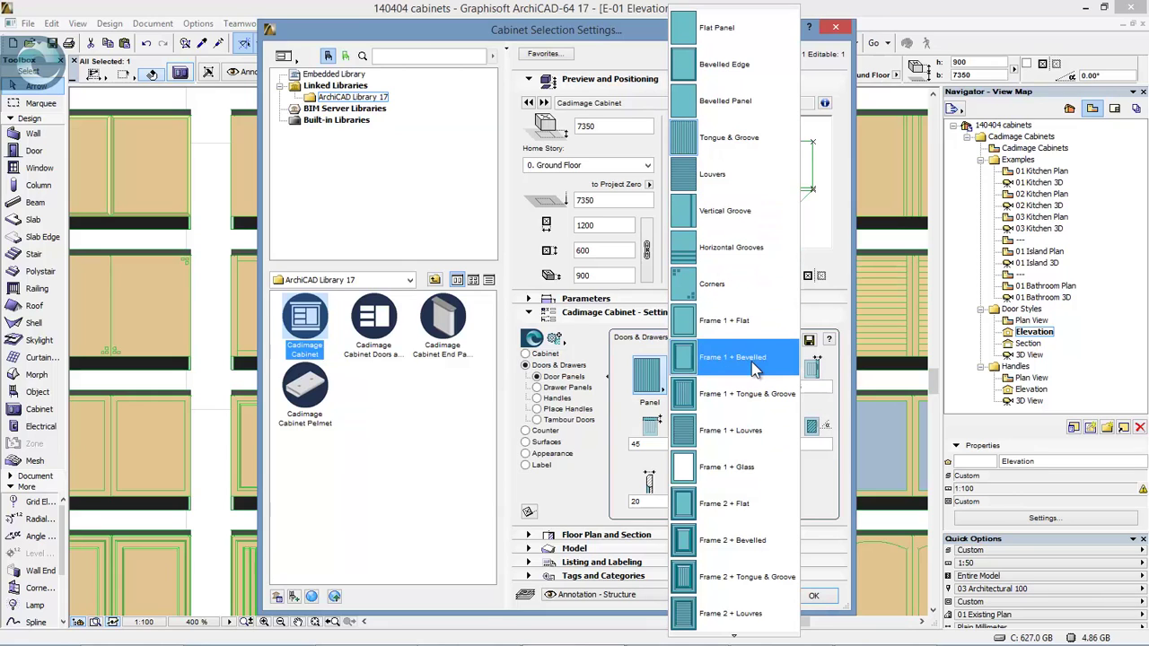
# - Browse through the door panel styles, then cancel Cabinet Selection Settings without changes
pyautogui.scroll(-2, 751, 361)
pyautogui.scroll(-3, 752, 362)
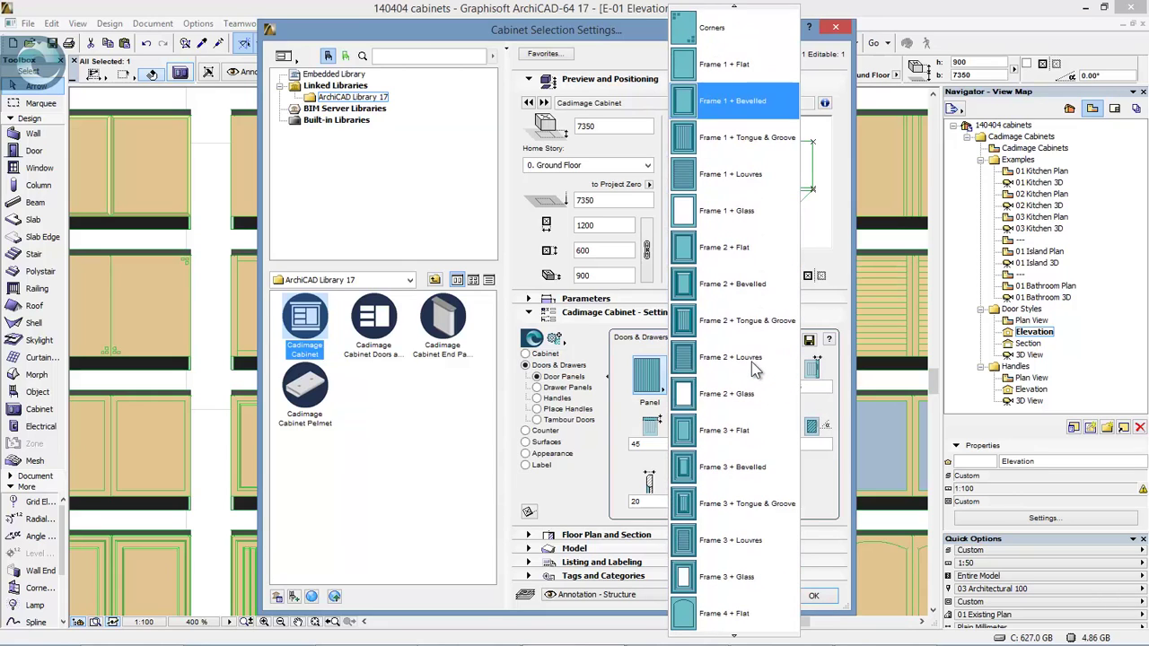
pyautogui.scroll(-4, 754, 368)
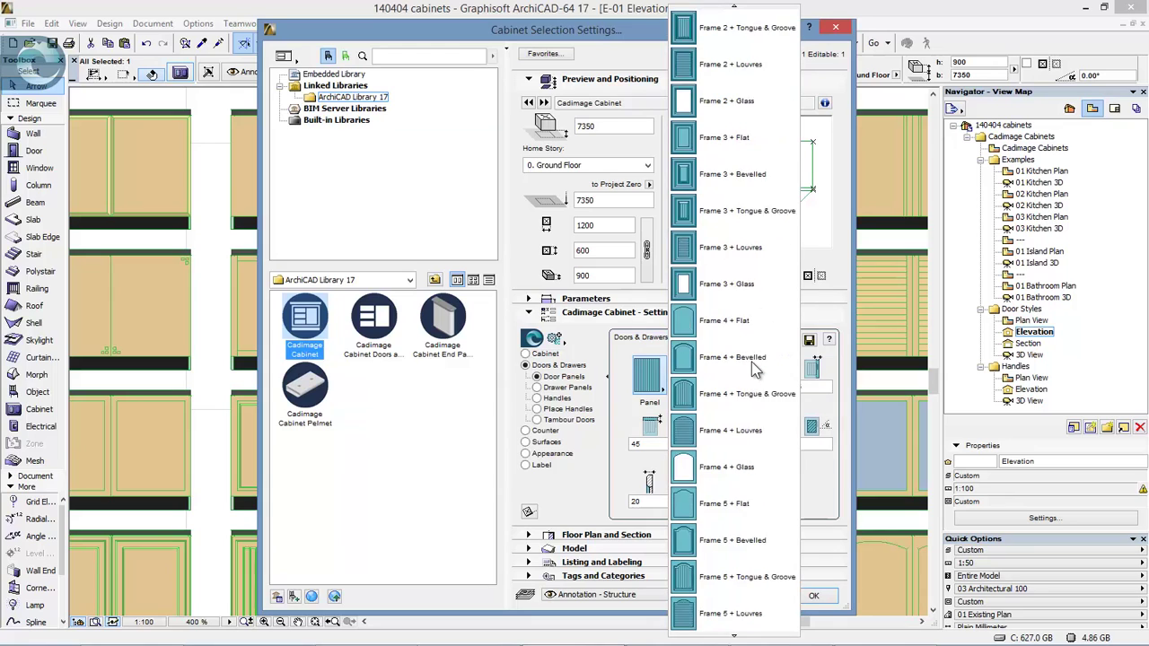
pyautogui.scroll(-5, 754, 371)
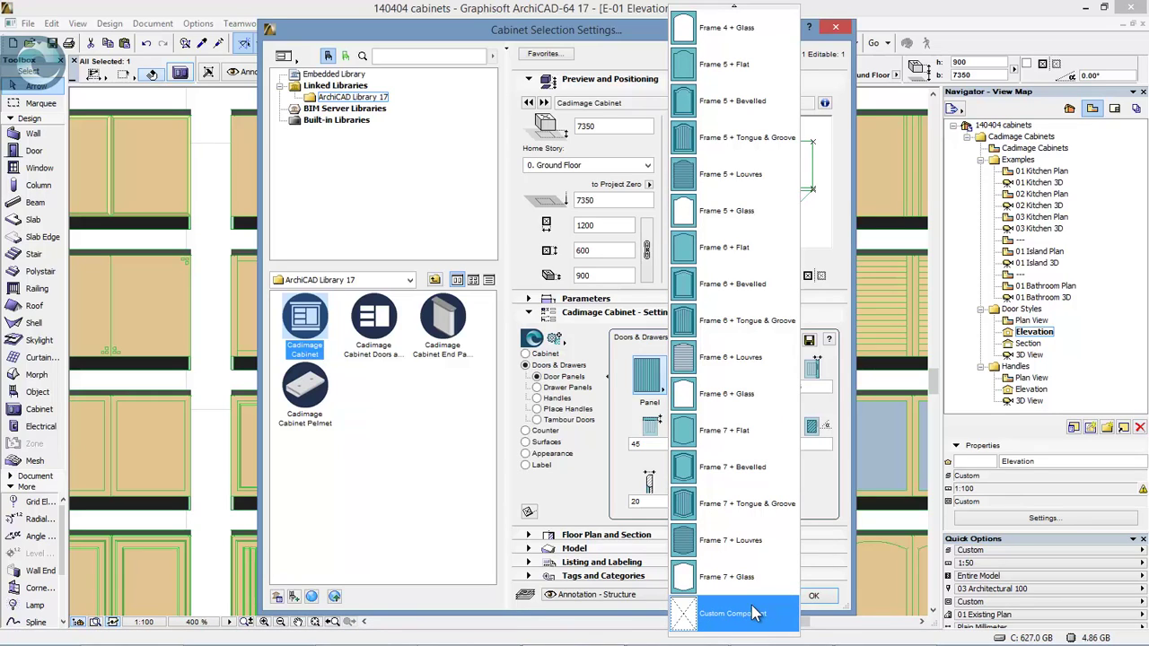
pyautogui.click(748, 616)
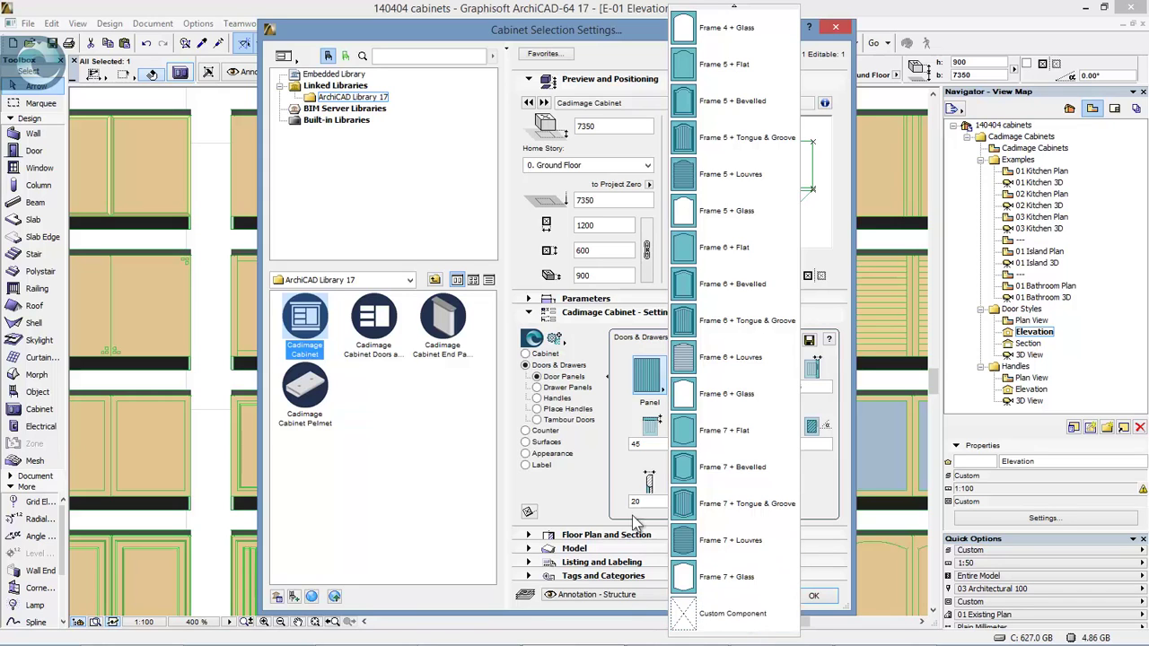
pyautogui.click(765, 597)
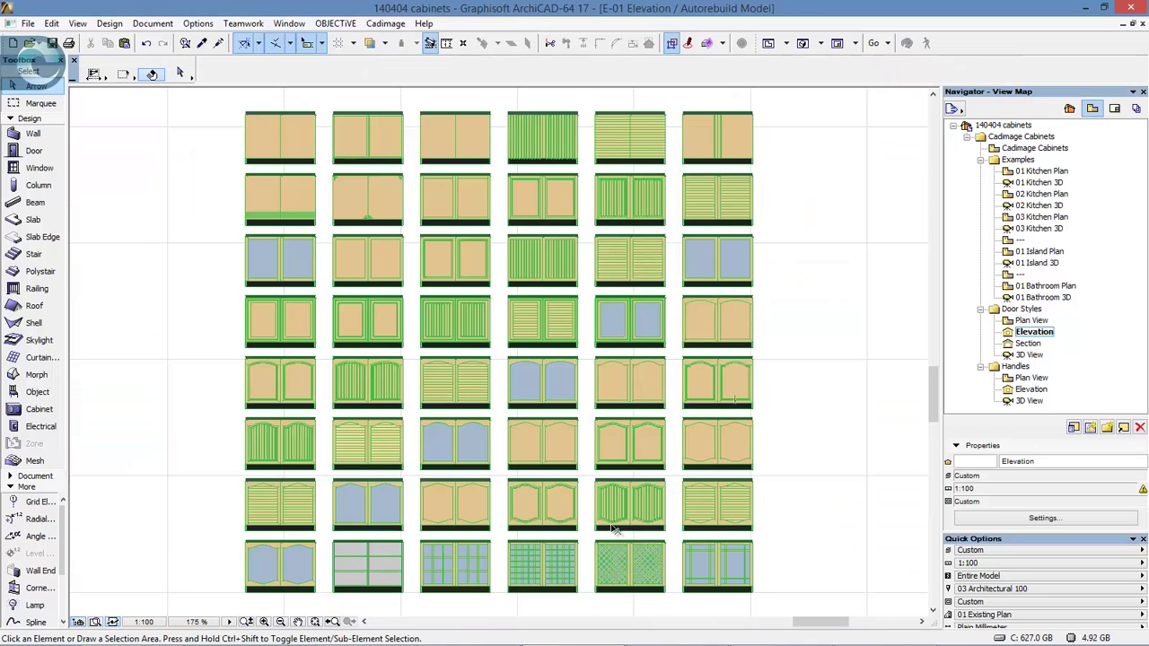
pyautogui.scroll(-3, 580, 350)
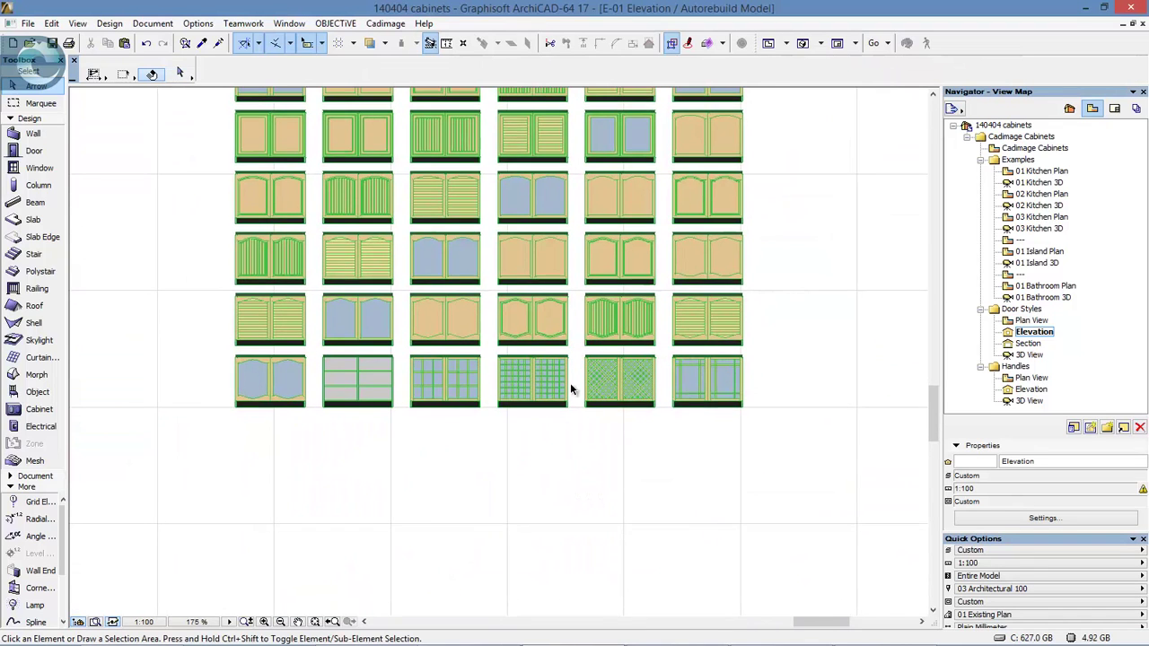
pyautogui.scroll(4, 572, 387)
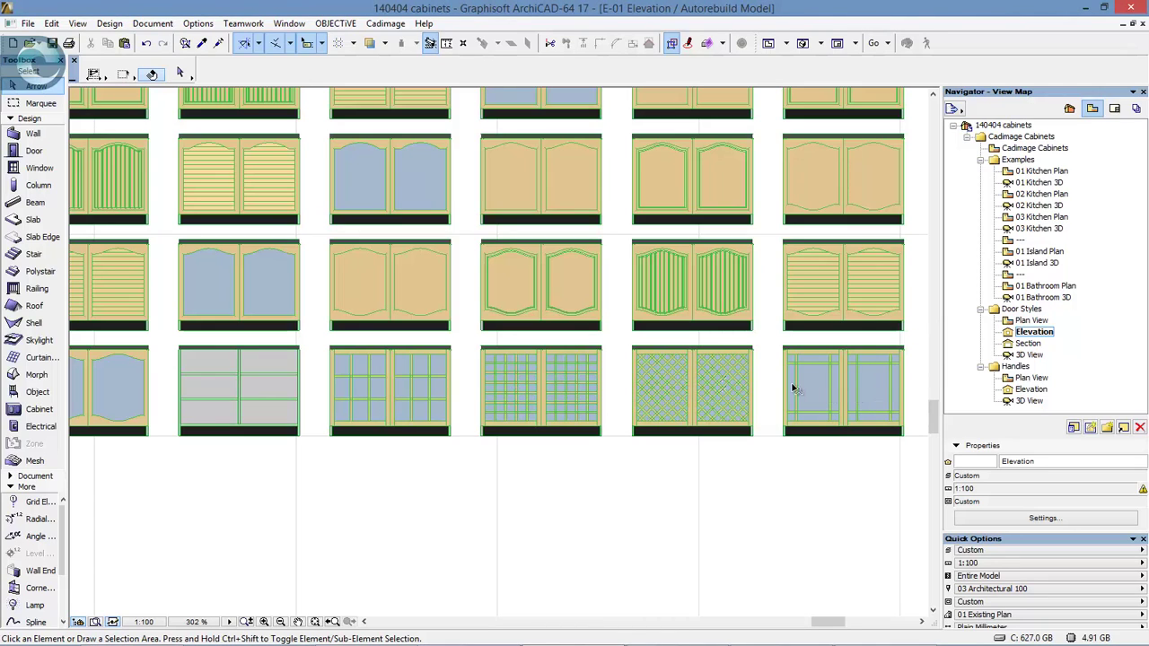
# - Open the Door Styles Section view, frame one sectioned cabinet, and open its Cabinet Selection Settings
pyautogui.doubleClick(1027, 344)
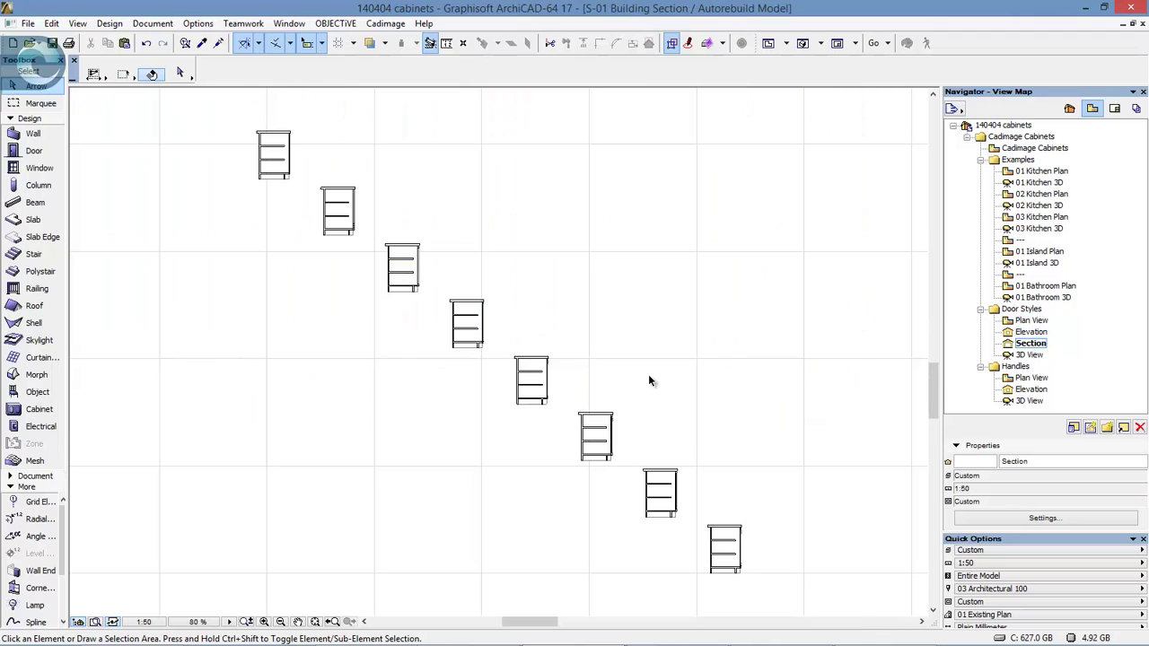
pyautogui.scroll(5, 558, 383)
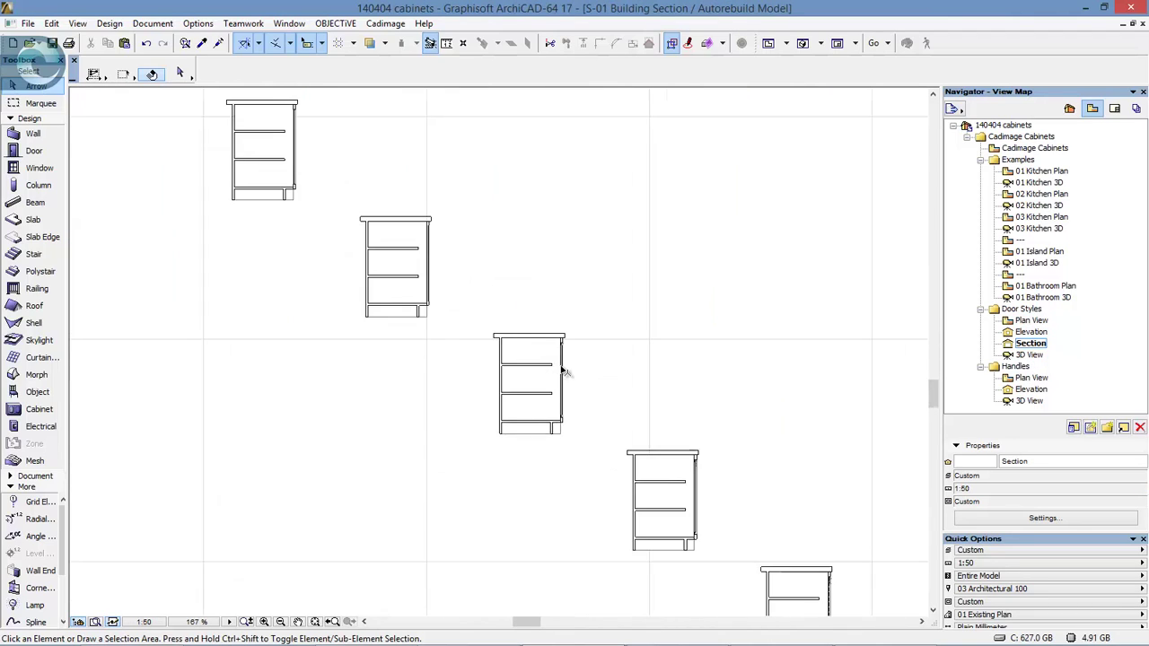
pyautogui.scroll(2, 557, 365)
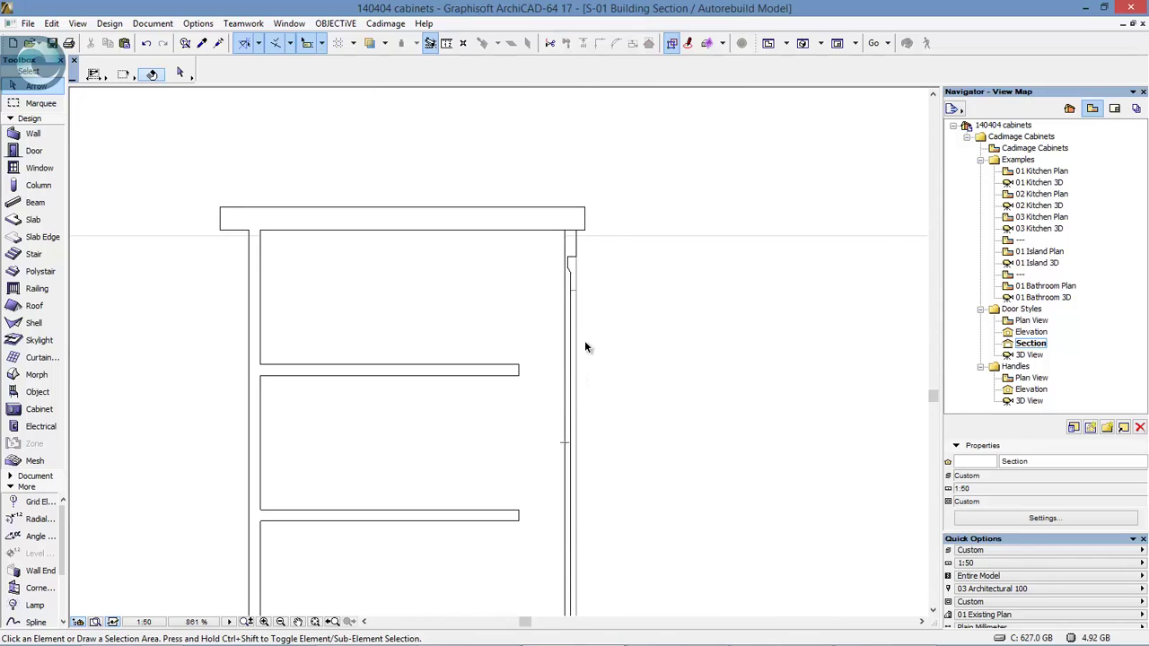
pyautogui.click(574, 240)
pyautogui.moveTo(594, 508); pyautogui.dragTo(598, 248, button='middle')
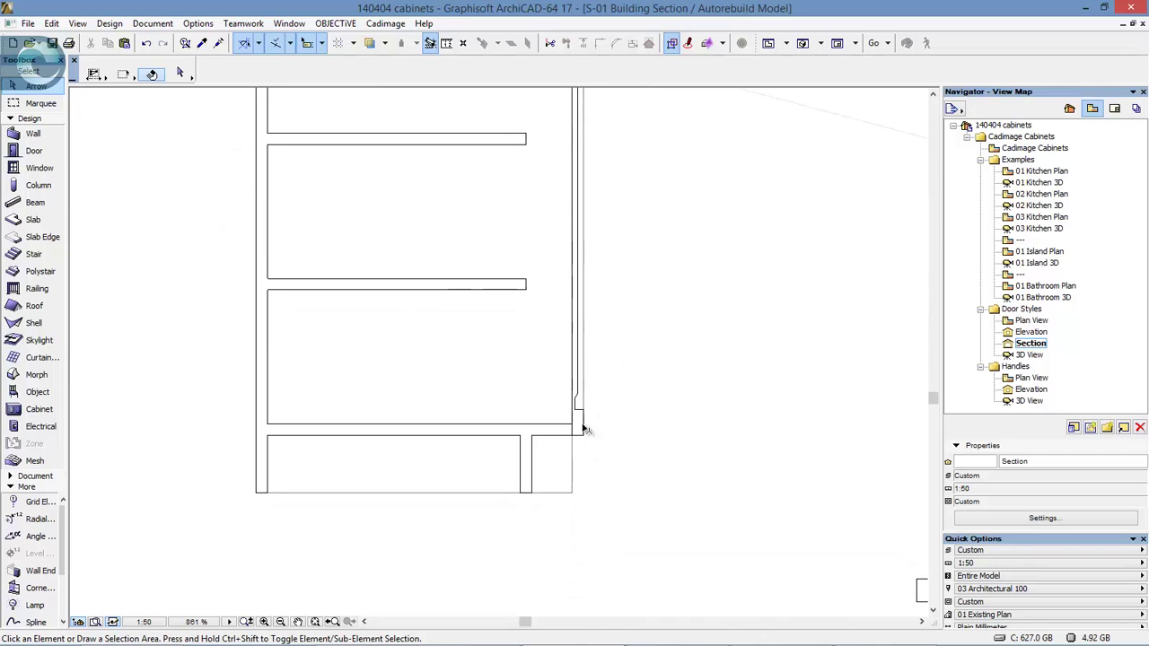
pyautogui.scroll(-3, 580, 418)
pyautogui.moveTo(562, 285); pyautogui.dragTo(573, 334, button='middle')
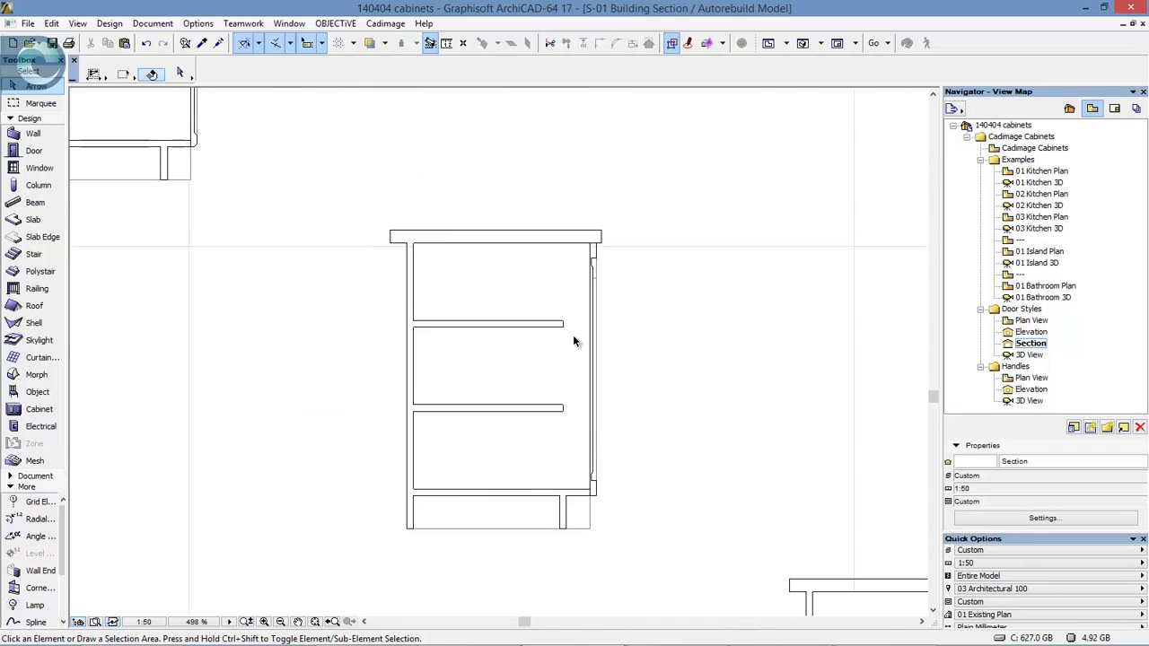
pyautogui.doubleClick(580, 241)
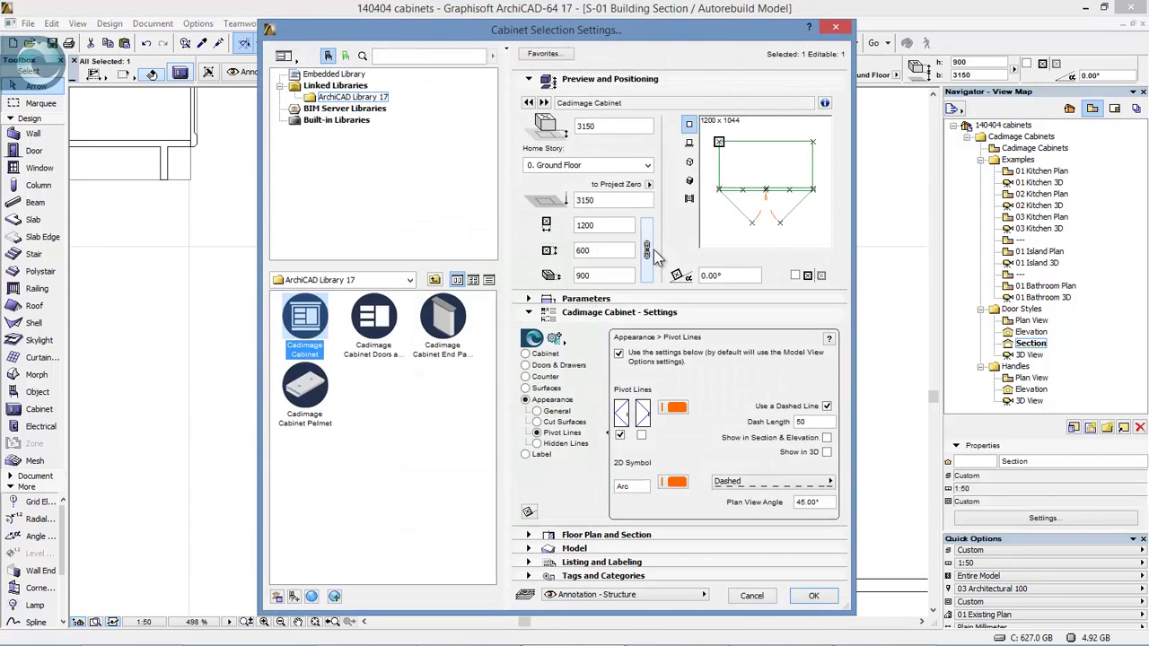
# - Set the cabinet's doors to Flush Mount into Face Frame, then view Door Styles 3D and Handles Plan
pyautogui.click(539, 355)
pyautogui.click(554, 376)
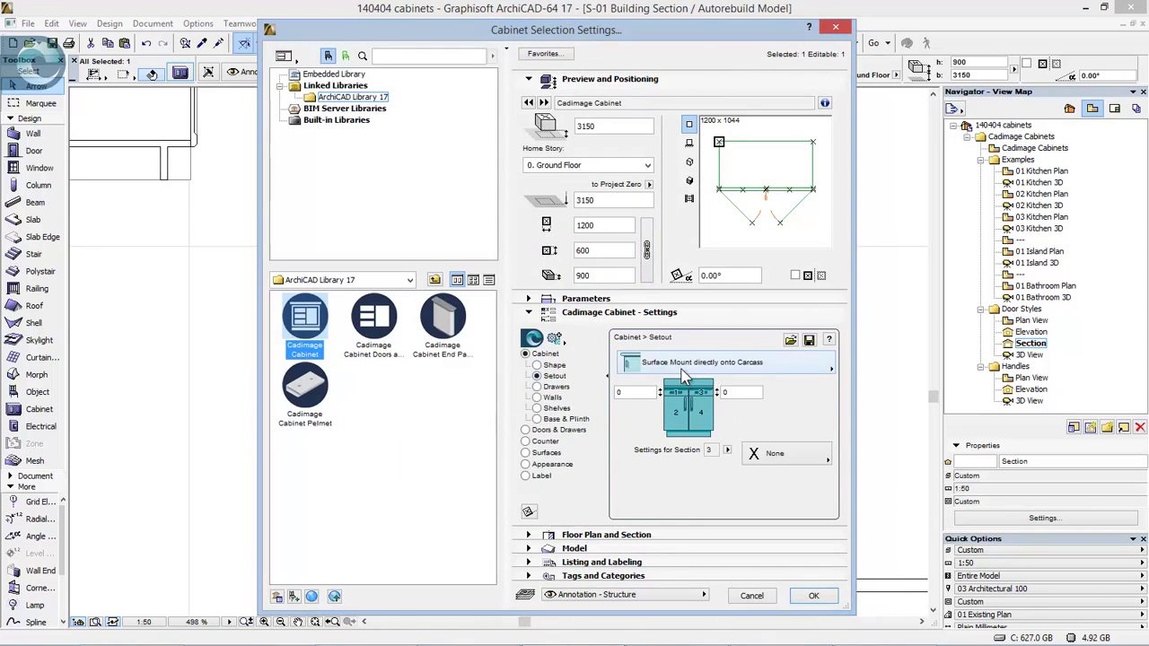
pyautogui.click(682, 376)
pyautogui.click(884, 410)
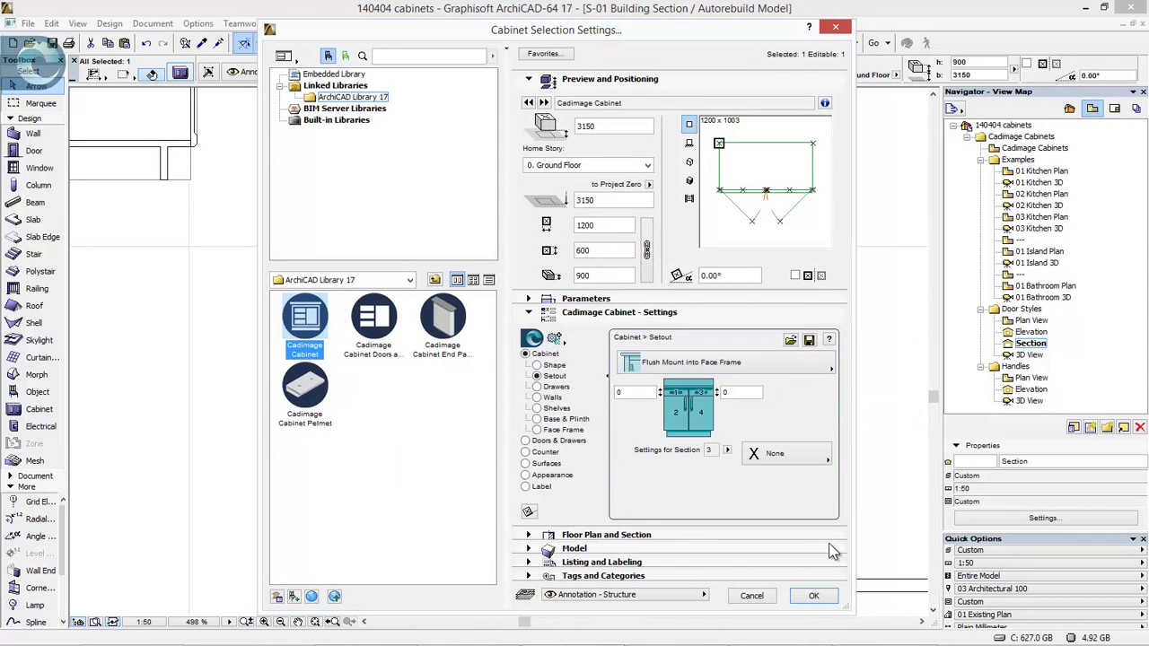
pyautogui.click(813, 596)
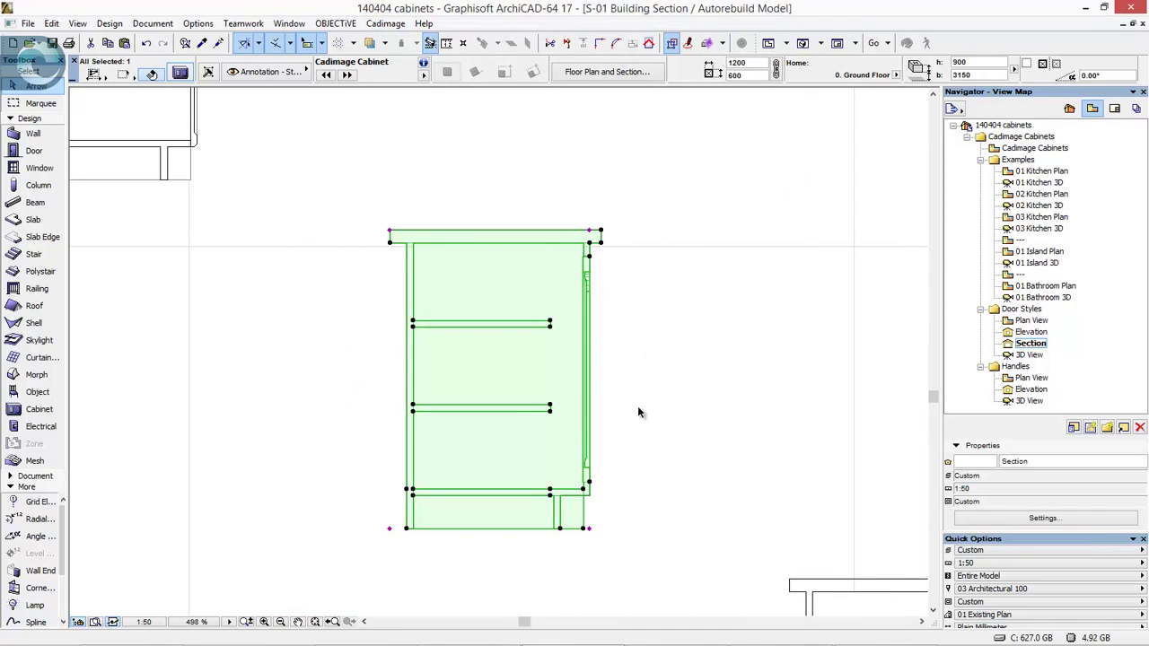
pyautogui.doubleClick(1033, 355)
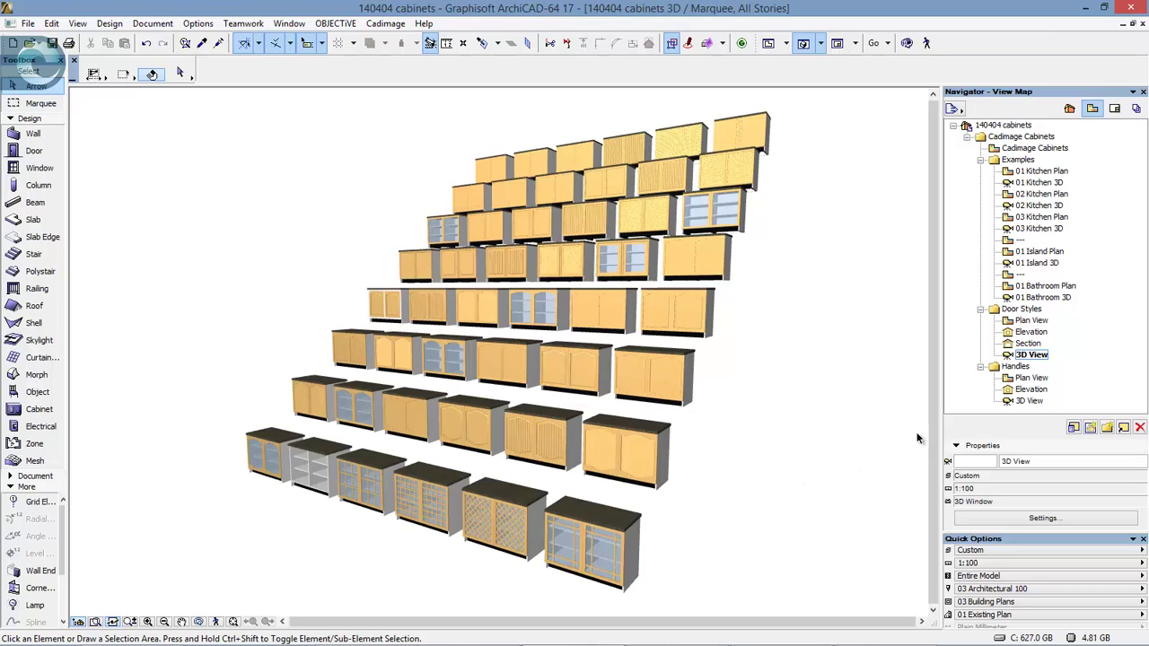
pyautogui.click(1032, 378)
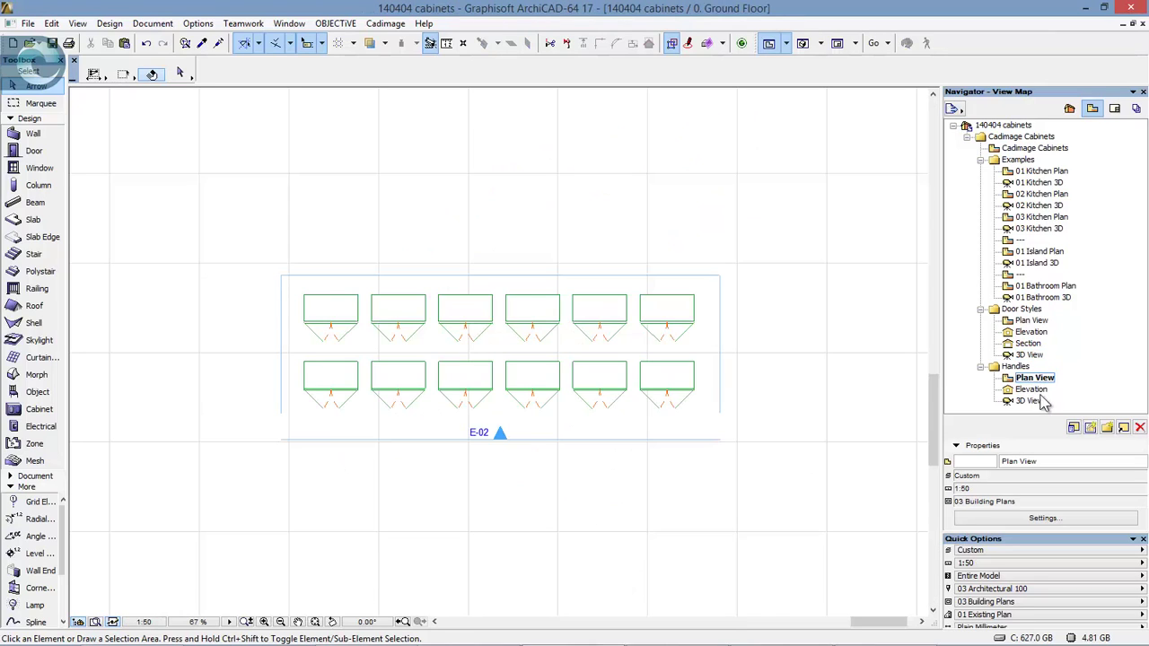
# - Open the Handles Elevation (E-02) and browse the fronts with bar pulls, round knobs and D-handles
pyautogui.click(1031, 390)
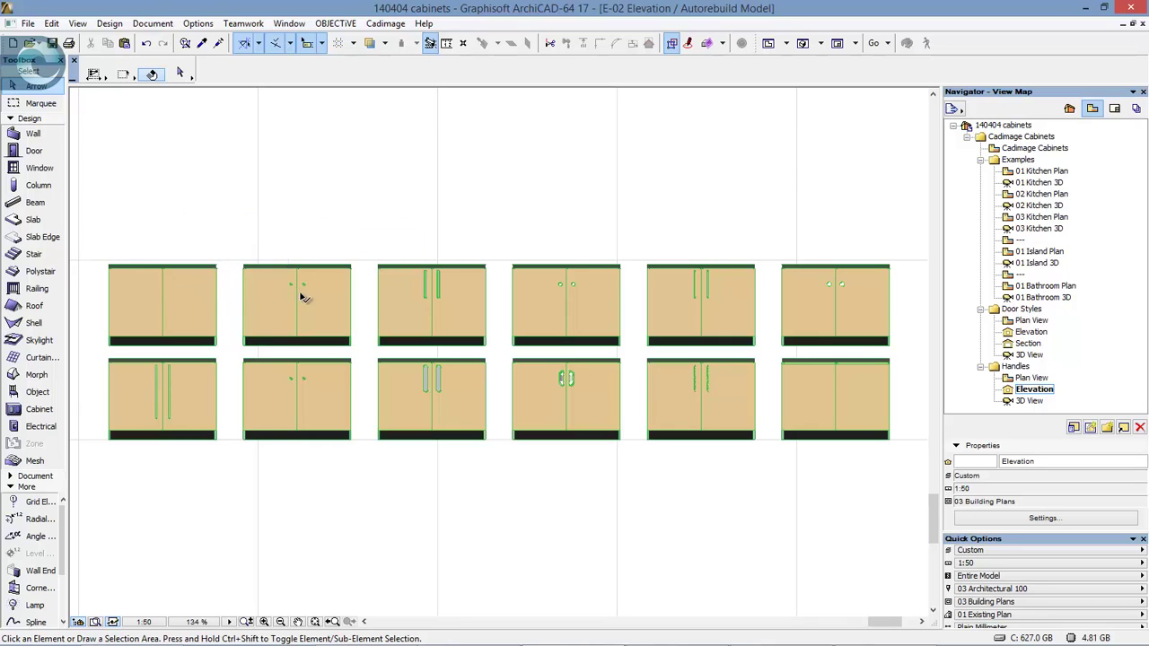
pyautogui.scroll(3, 303, 296)
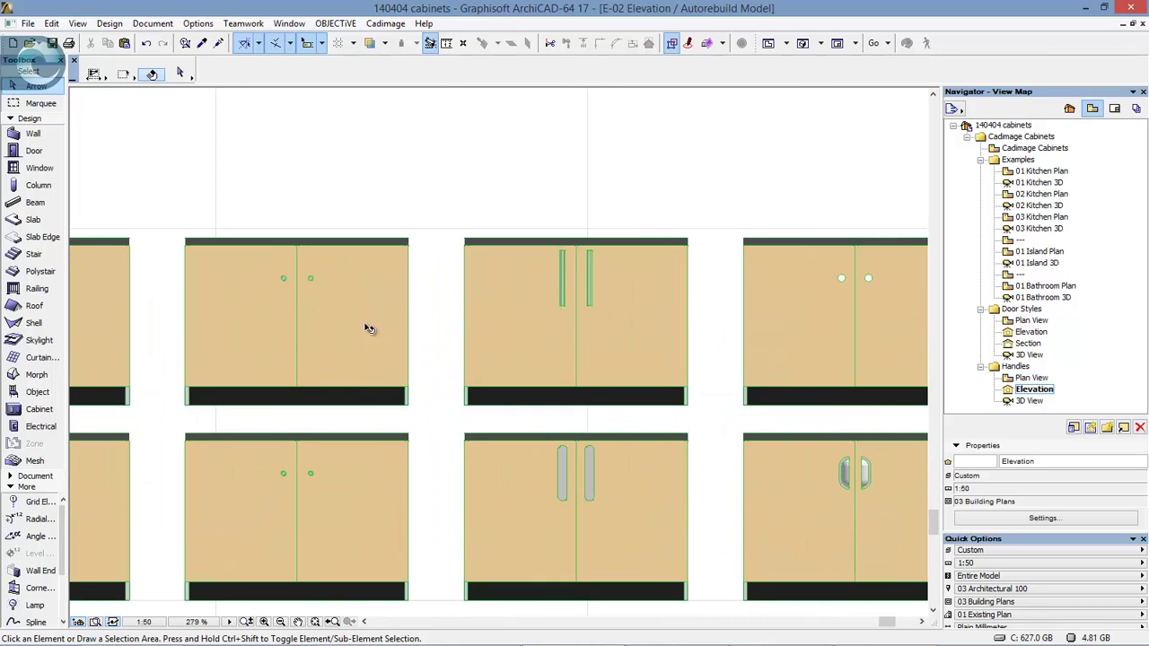
pyautogui.moveTo(685, 297); pyautogui.dragTo(258, 301, button='middle')
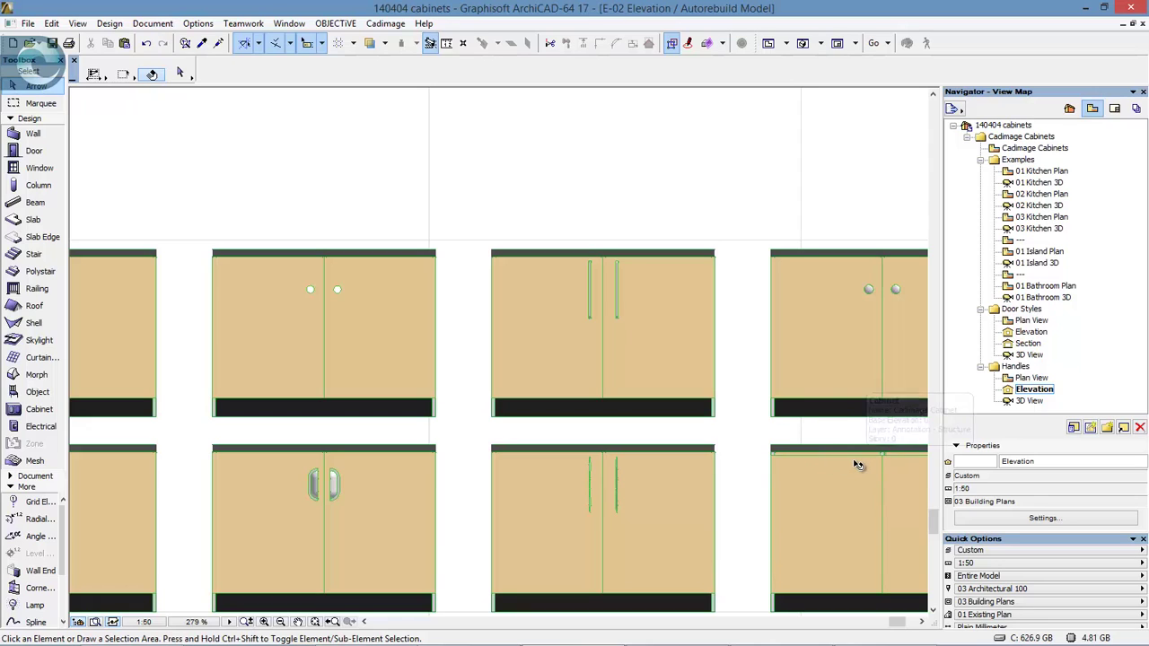
pyautogui.doubleClick(1029, 402)
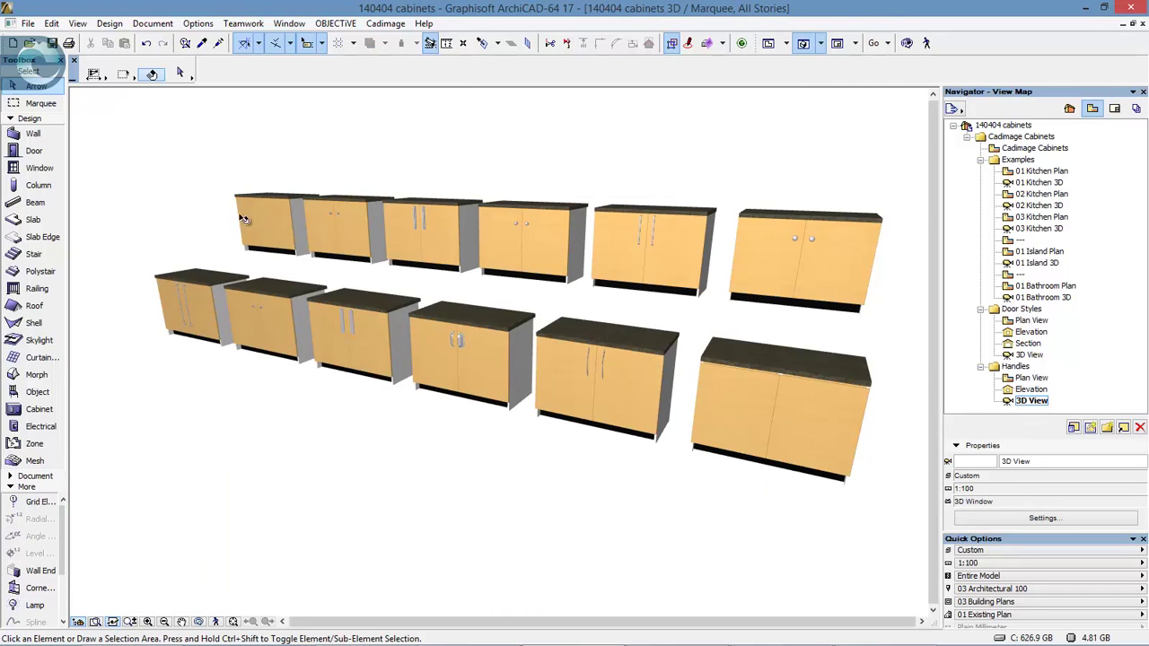